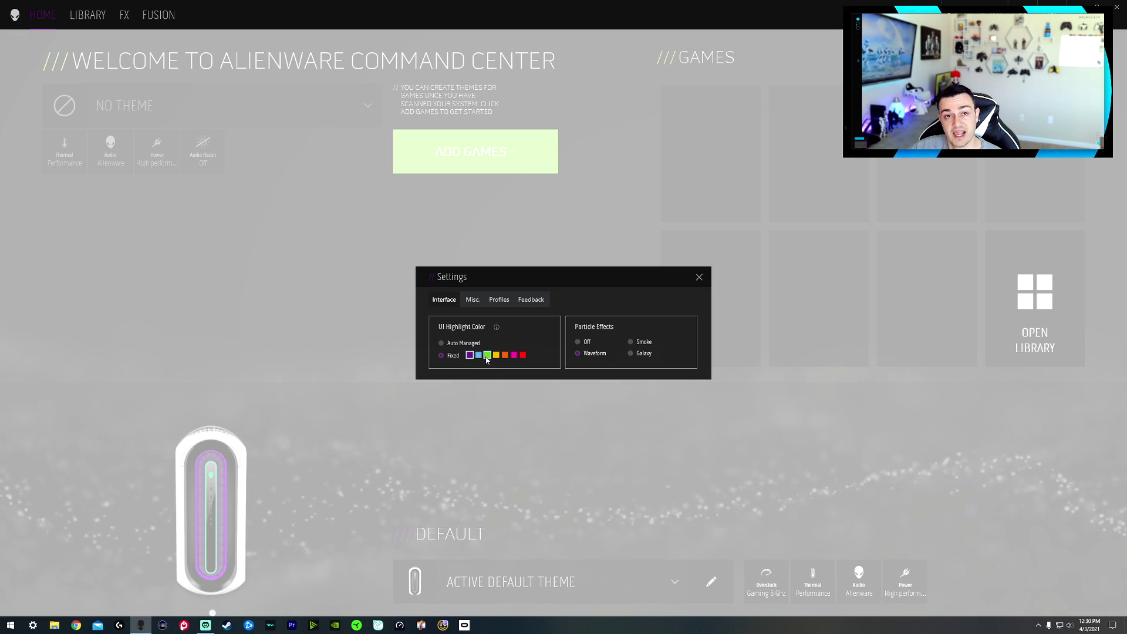
# - Set the UI highlight color to Auto Managed and close the settings
pyautogui.click(454, 347)
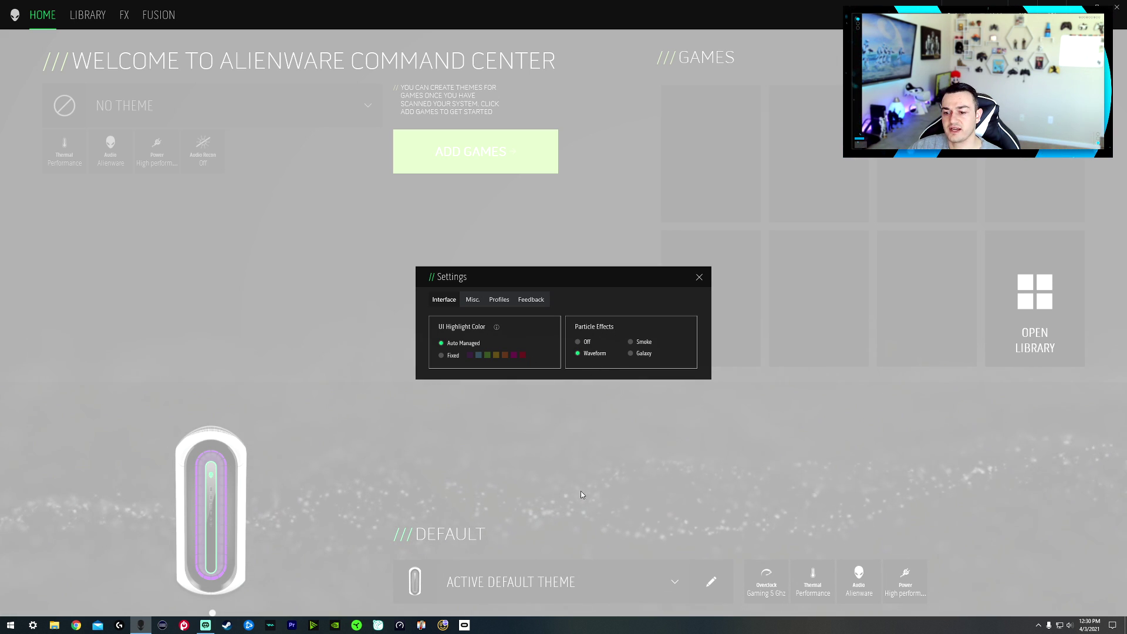
pyautogui.click(665, 446)
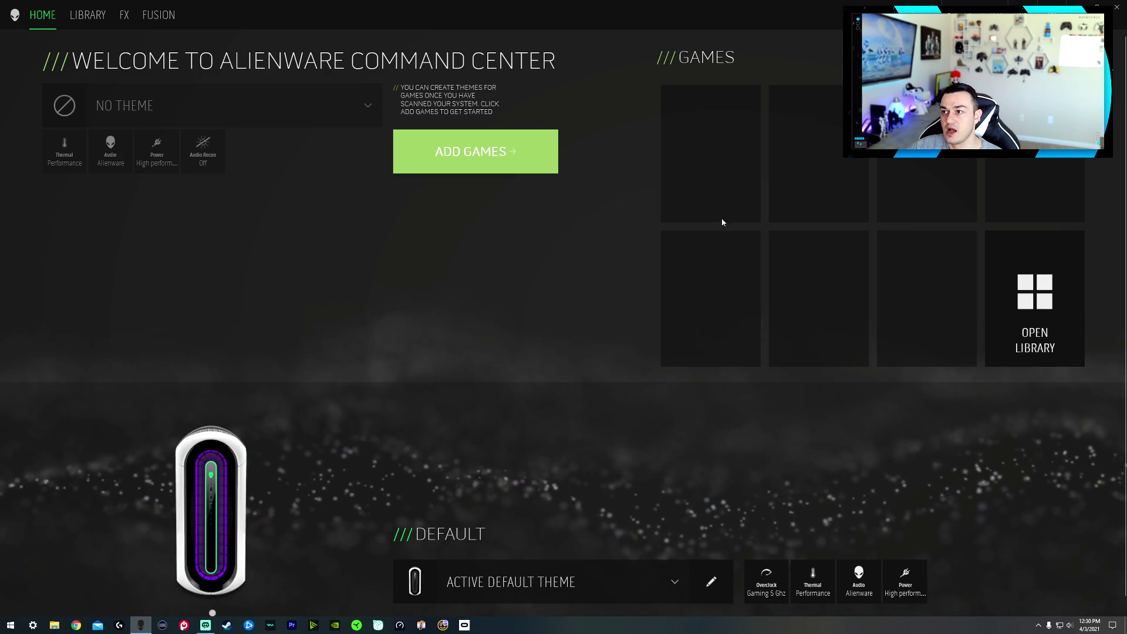
# - Preview the home screen with particle effects turned off and with the Smoke effect
pyautogui.click(1022, 15)
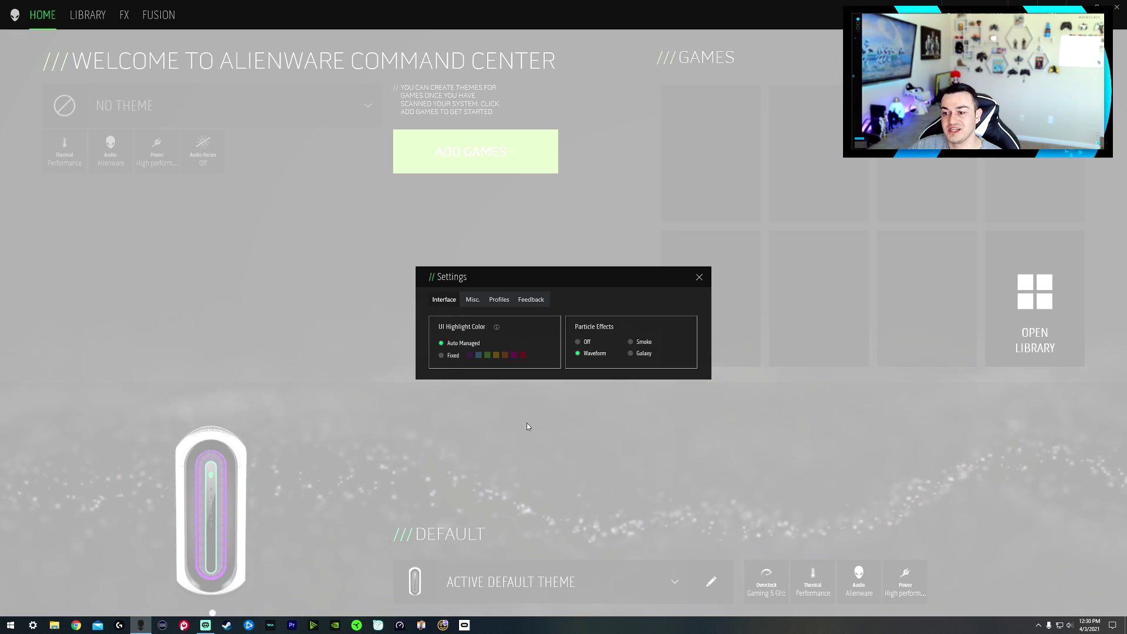
pyautogui.click(578, 341)
pyautogui.click(558, 452)
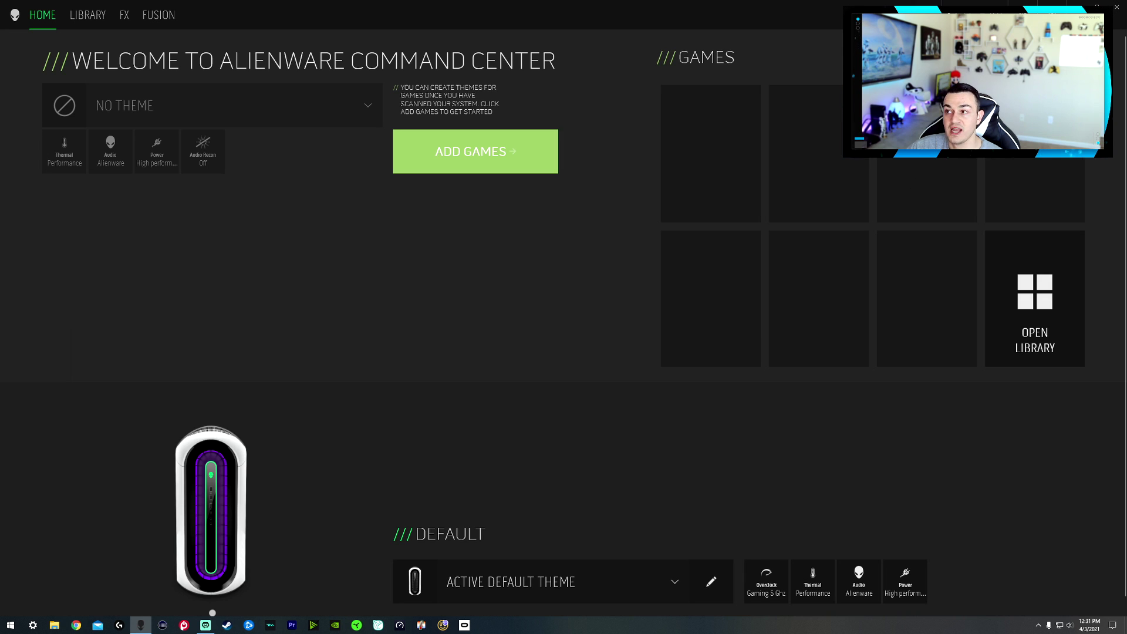
pyautogui.click(1023, 7)
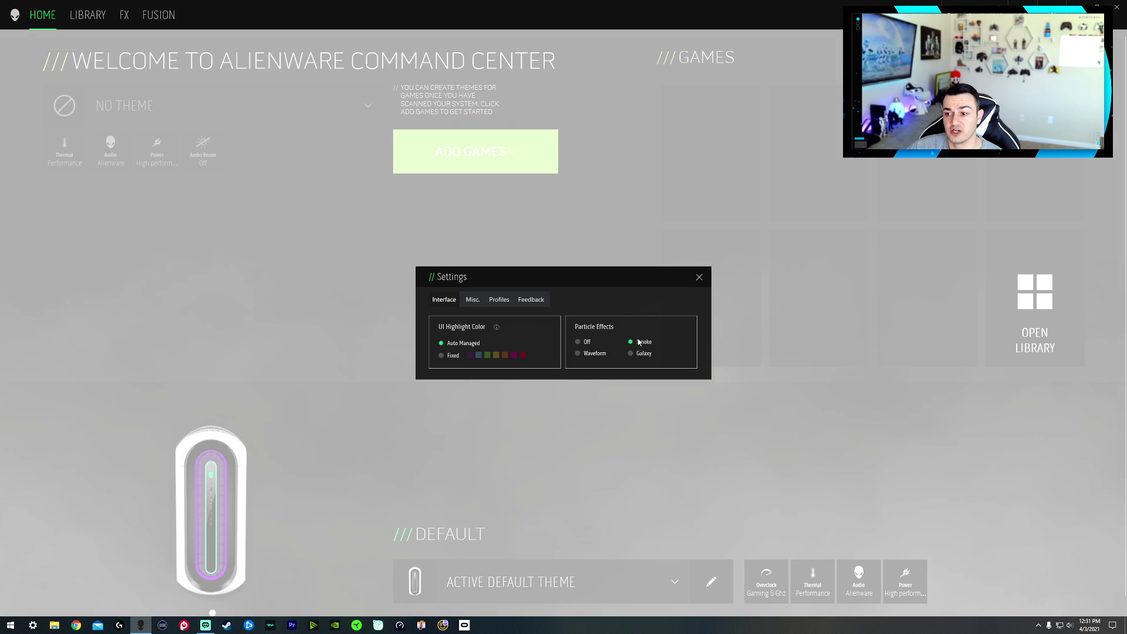
pyautogui.click(628, 473)
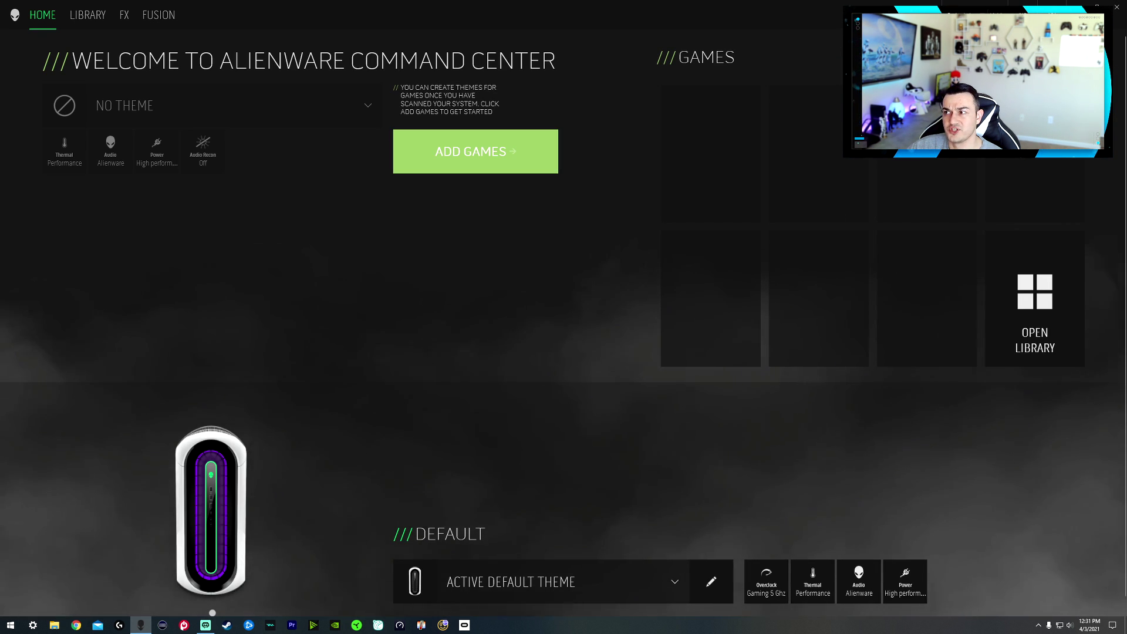
# - Compare the Galaxy and Waveform particle effects and settle on Galaxy
pyautogui.click(1022, 4)
pyautogui.click(611, 471)
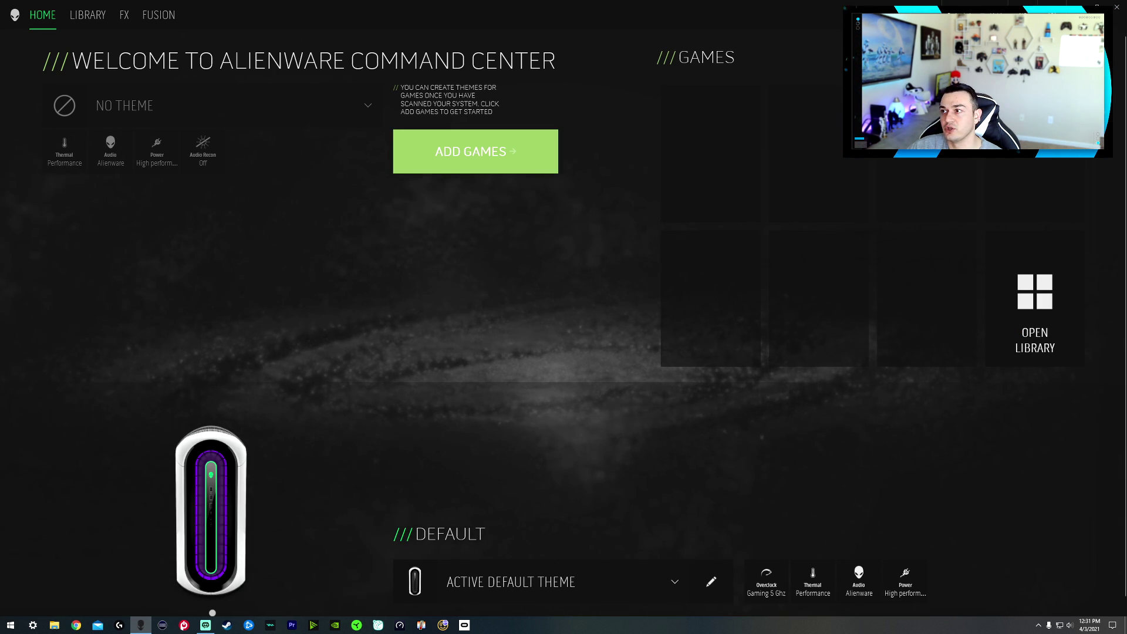
pyautogui.click(1022, 4)
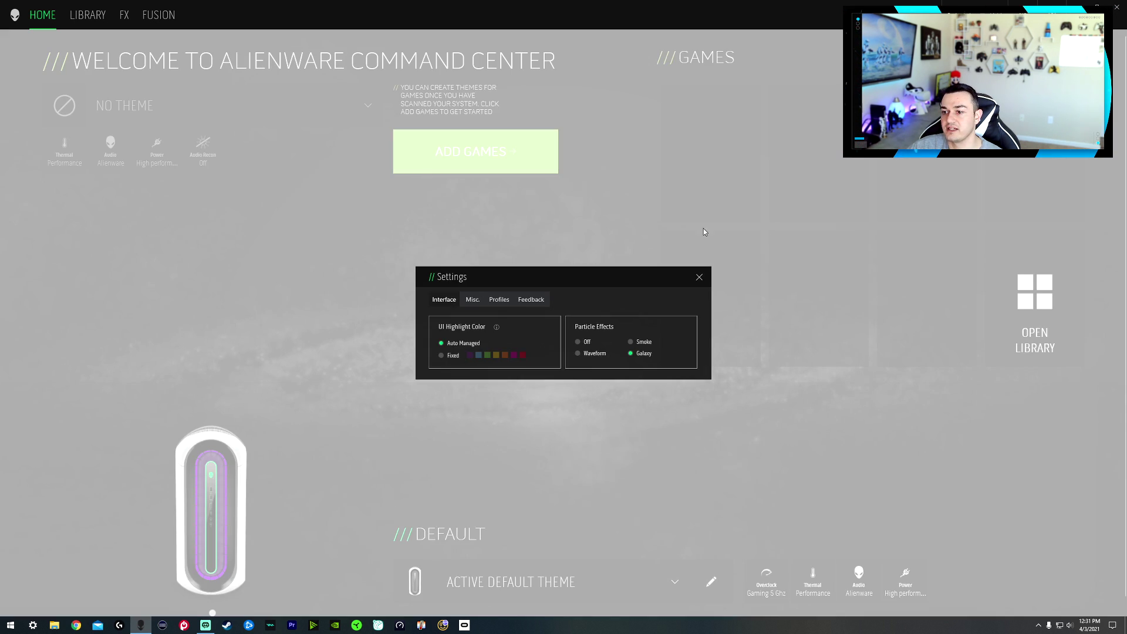
pyautogui.click(579, 354)
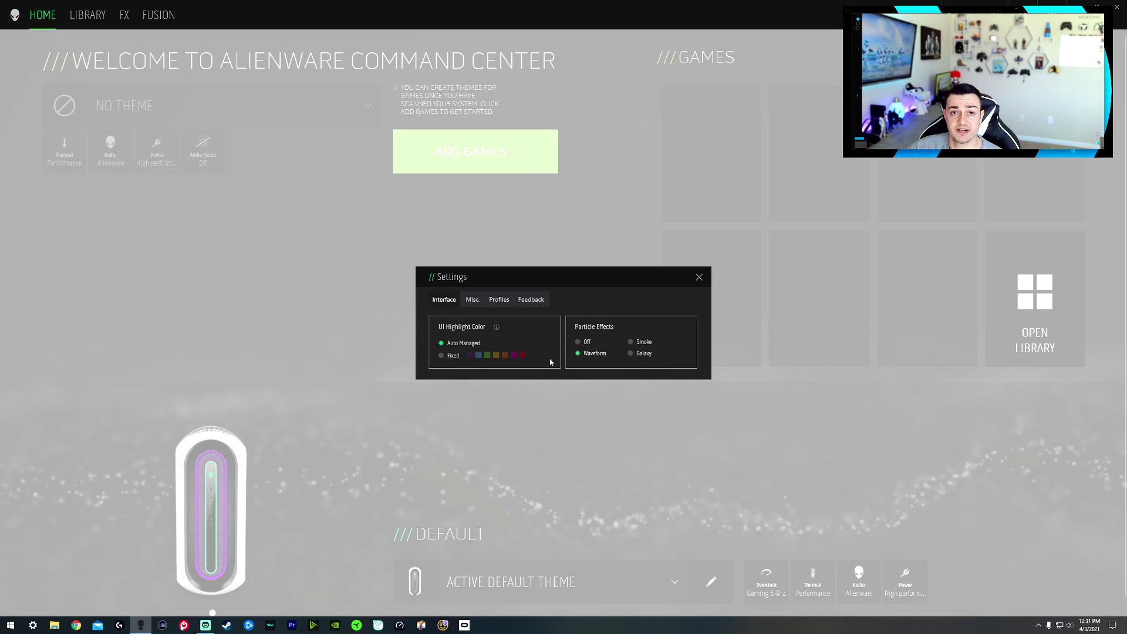
pyautogui.click(632, 354)
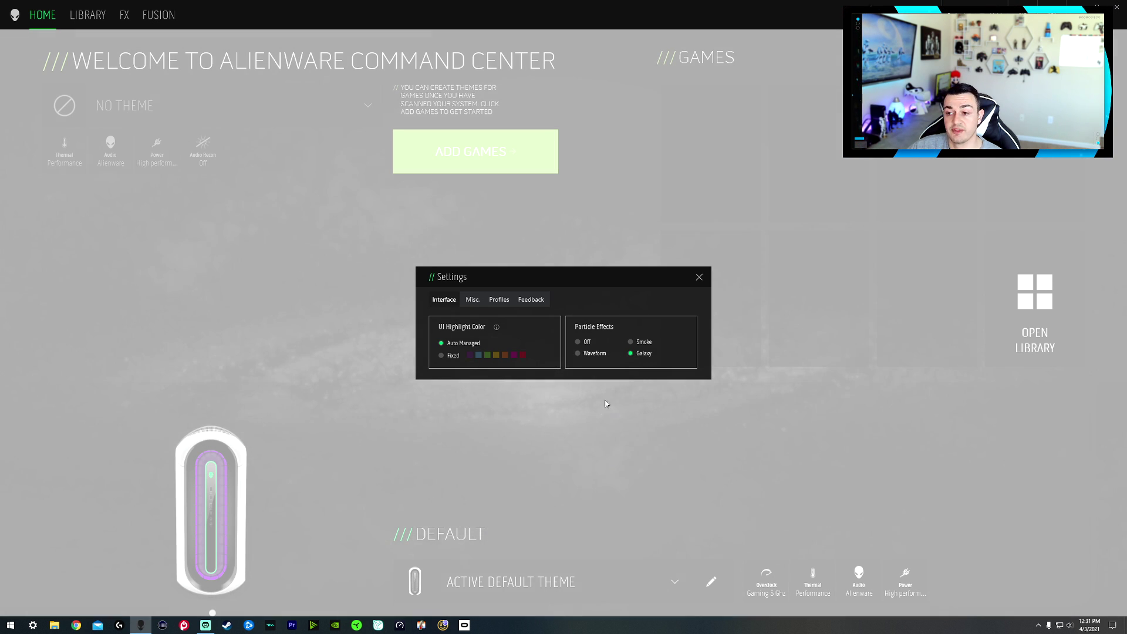
pyautogui.click(566, 435)
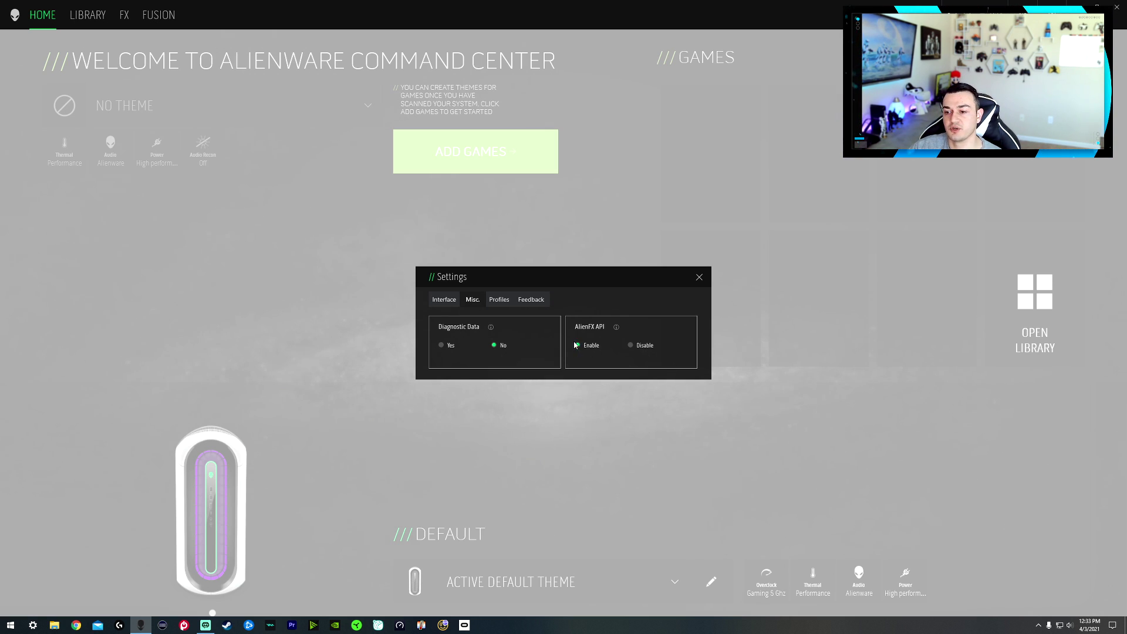
# - Examine the Auto Profile settings and the choices for the default thermal and power management profiles
pyautogui.click(499, 301)
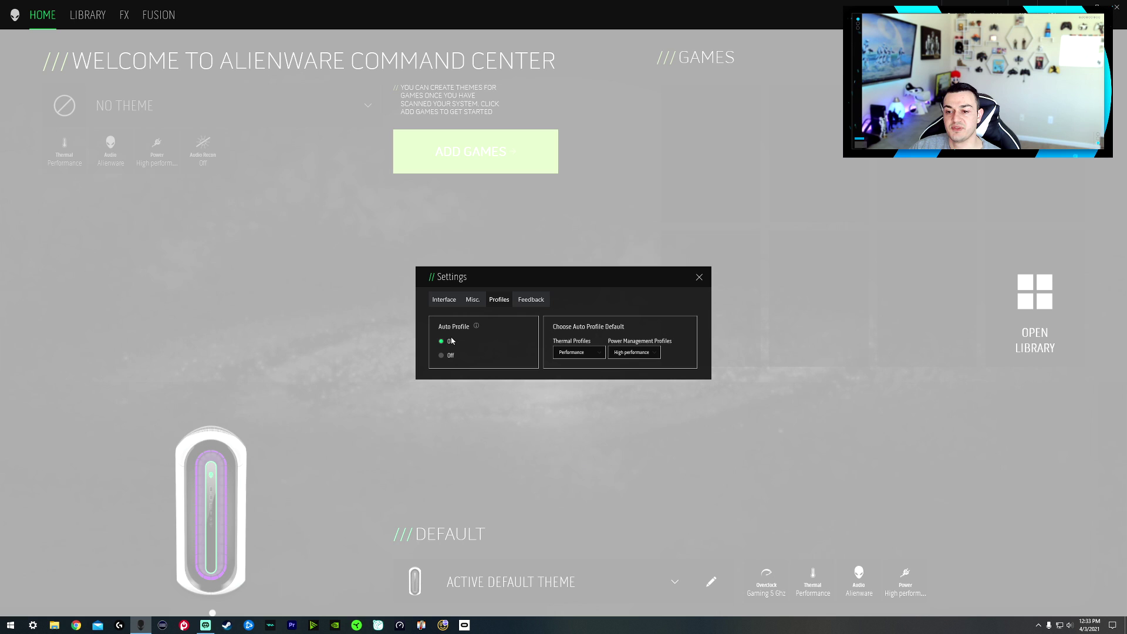
pyautogui.click(638, 540)
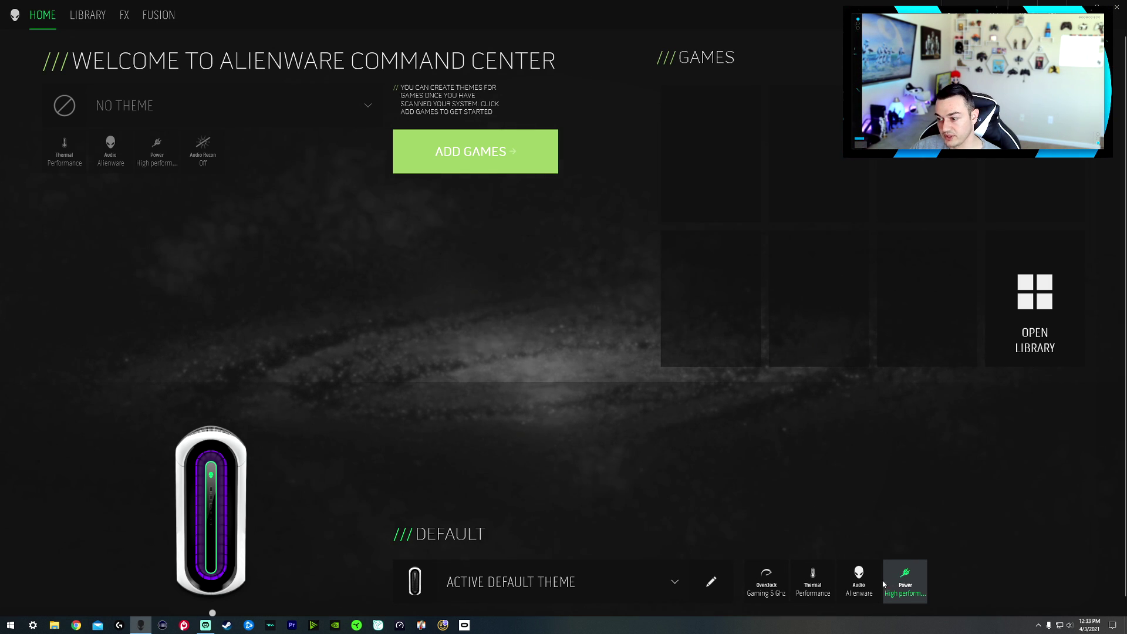
pyautogui.click(859, 581)
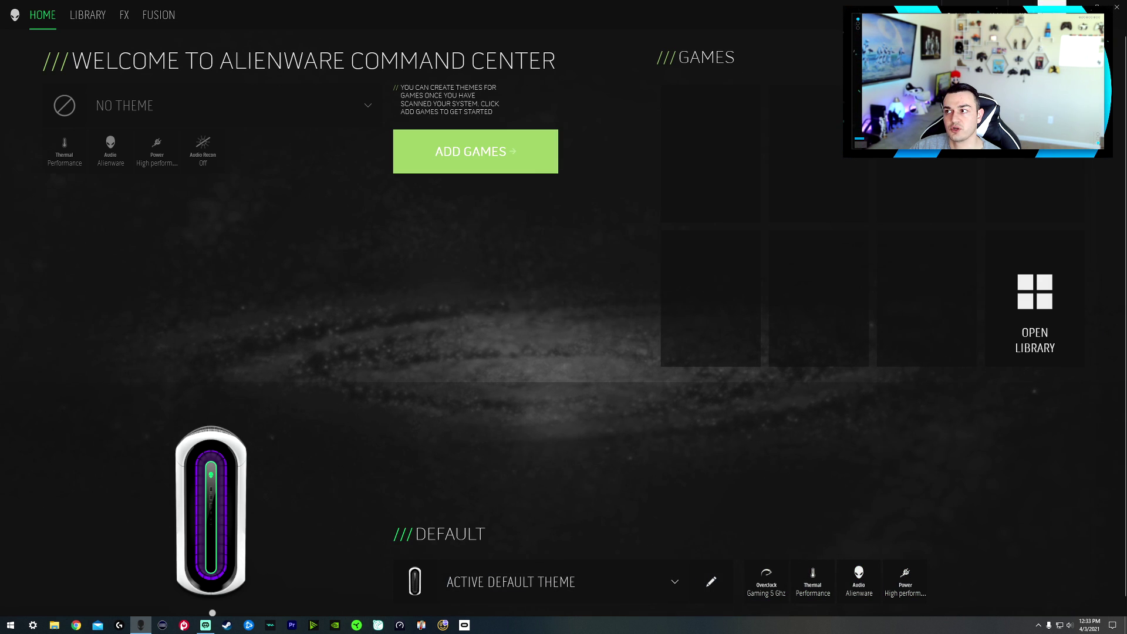
pyautogui.click(1052, 3)
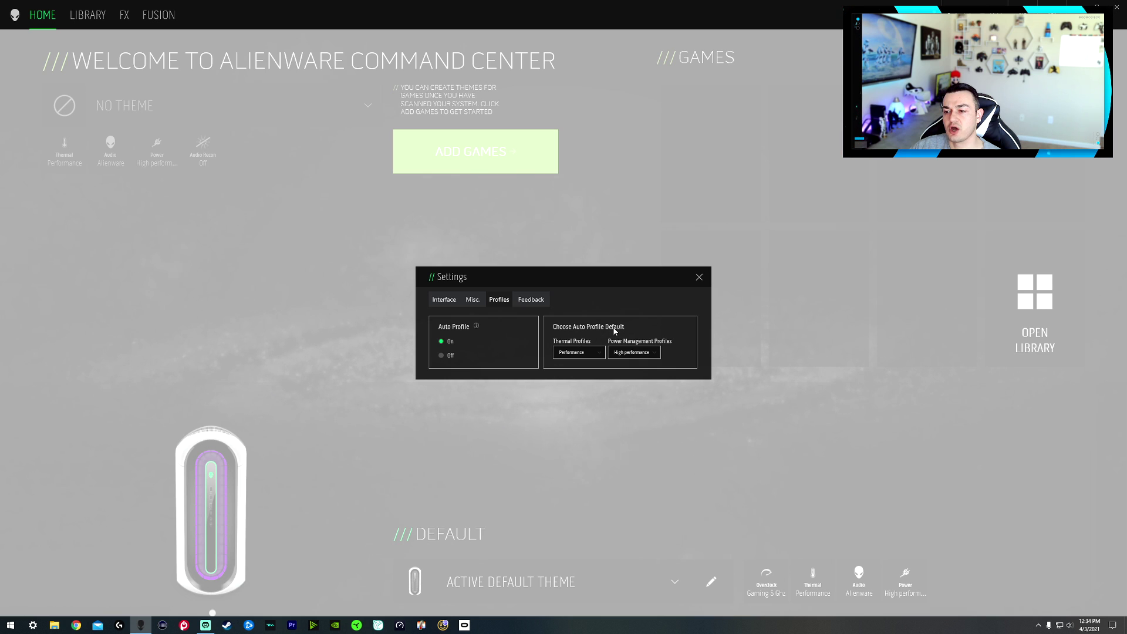
pyautogui.click(572, 353)
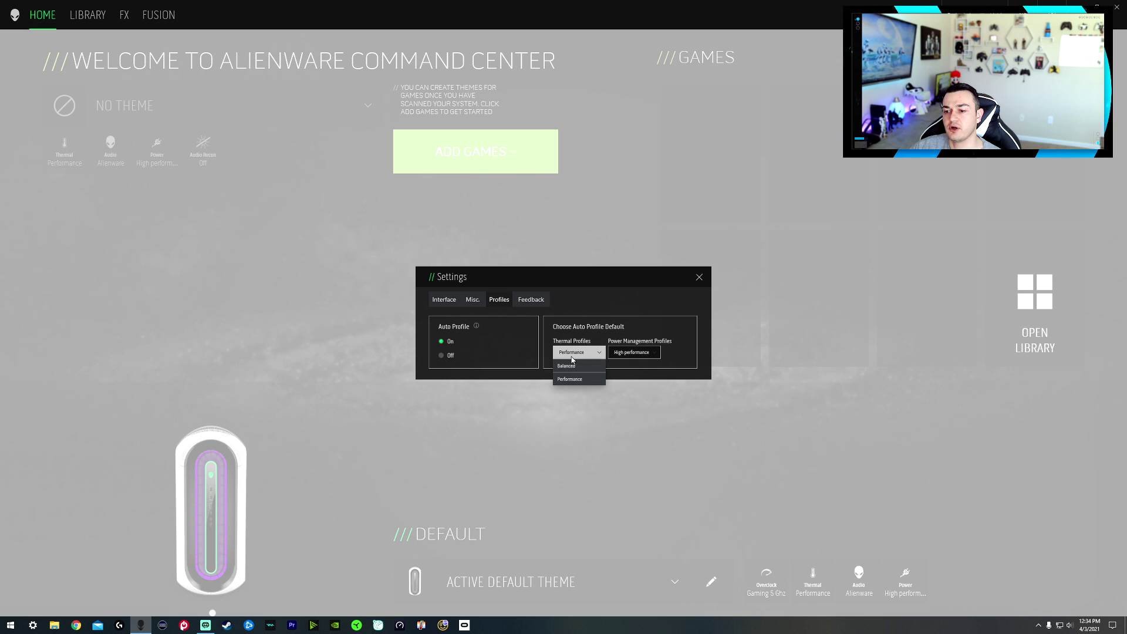
pyautogui.click(634, 352)
pyautogui.click(628, 385)
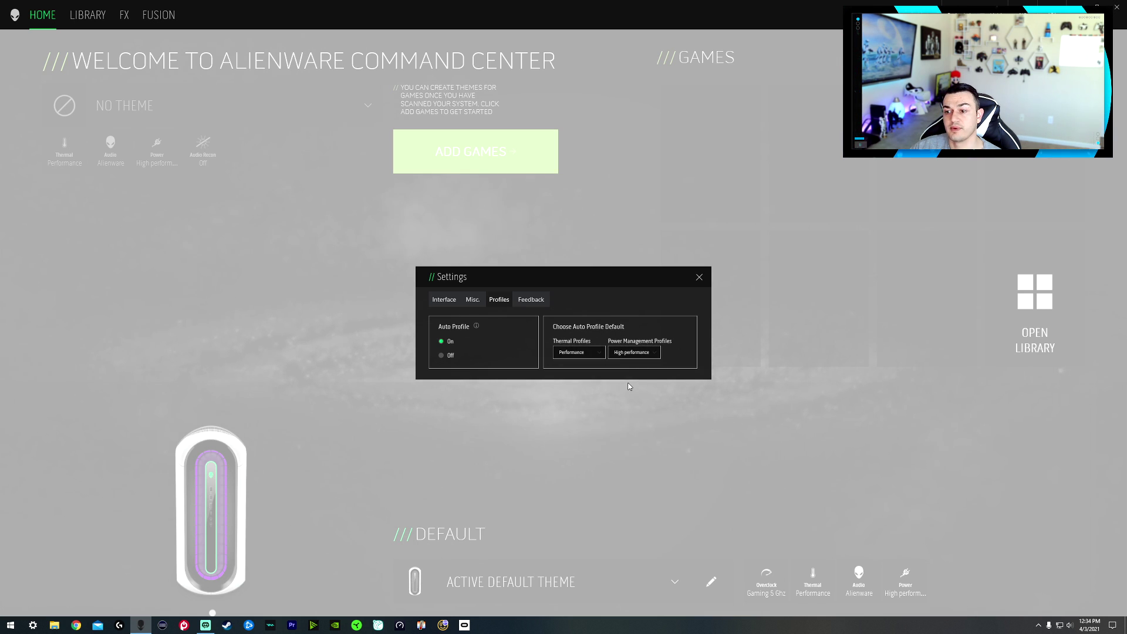
pyautogui.click(596, 352)
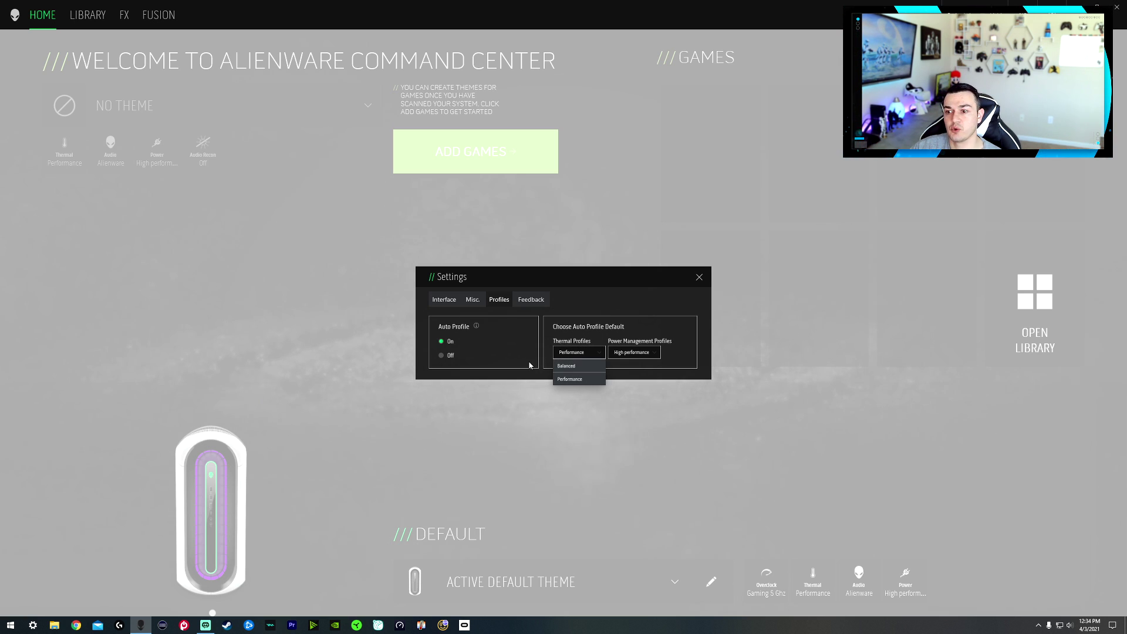
# - View the feedback settings and the Alienware Command Center help introduction, closing both
pyautogui.click(527, 299)
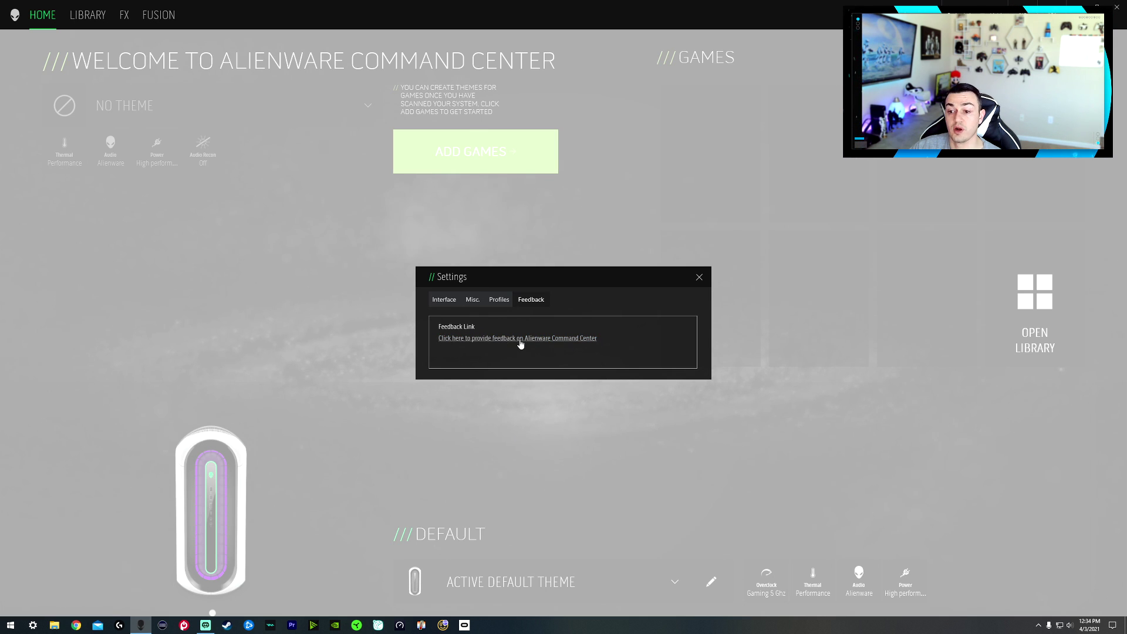
pyautogui.click(700, 277)
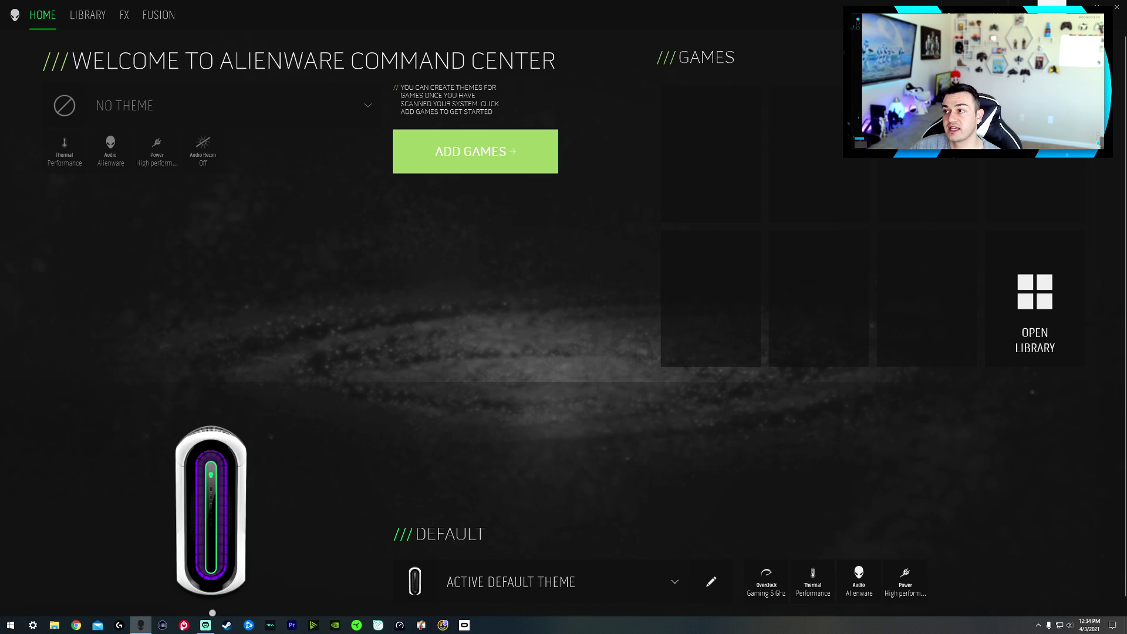
pyautogui.press('F1')
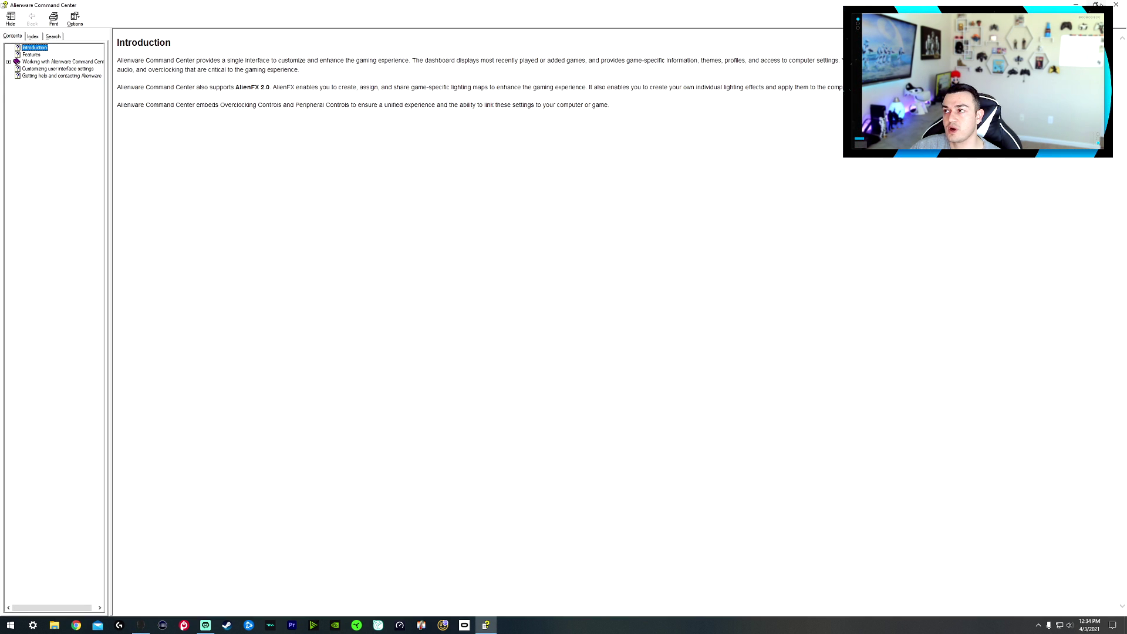
pyautogui.click(1116, 5)
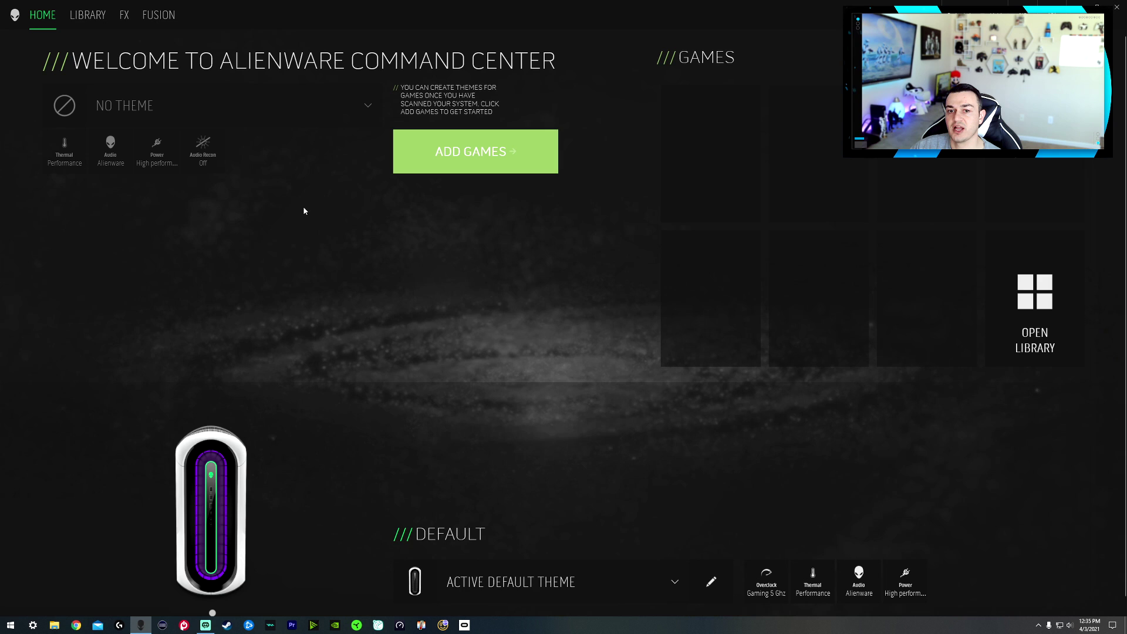
# - Dim the active default theme's lighting with Go Dim and switch the dimming back off
pyautogui.click(636, 575)
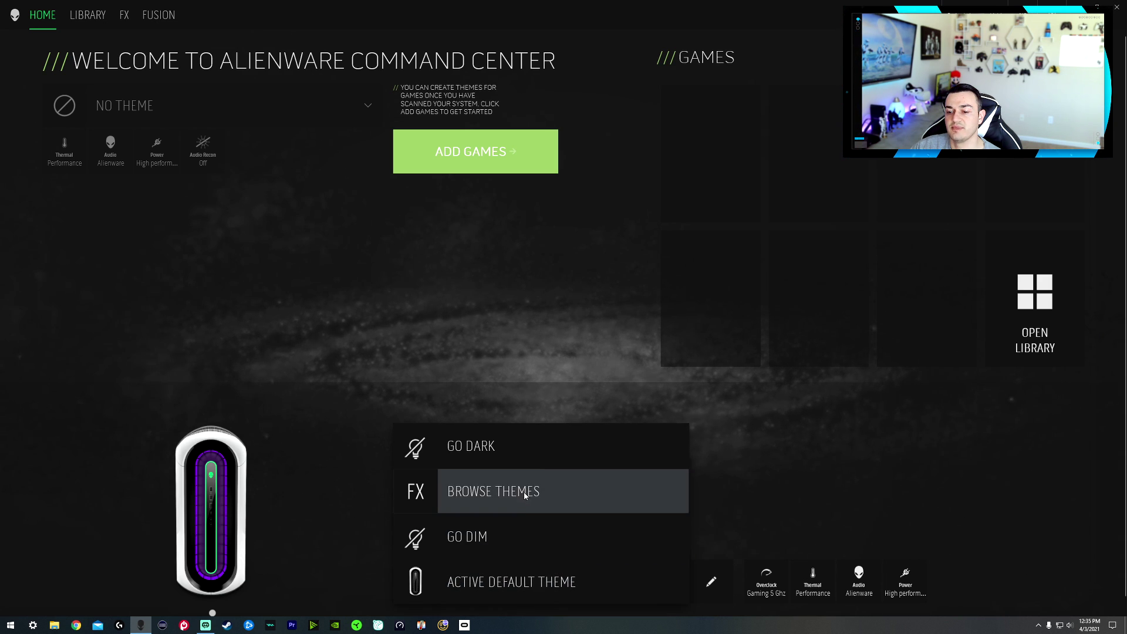
pyautogui.click(508, 490)
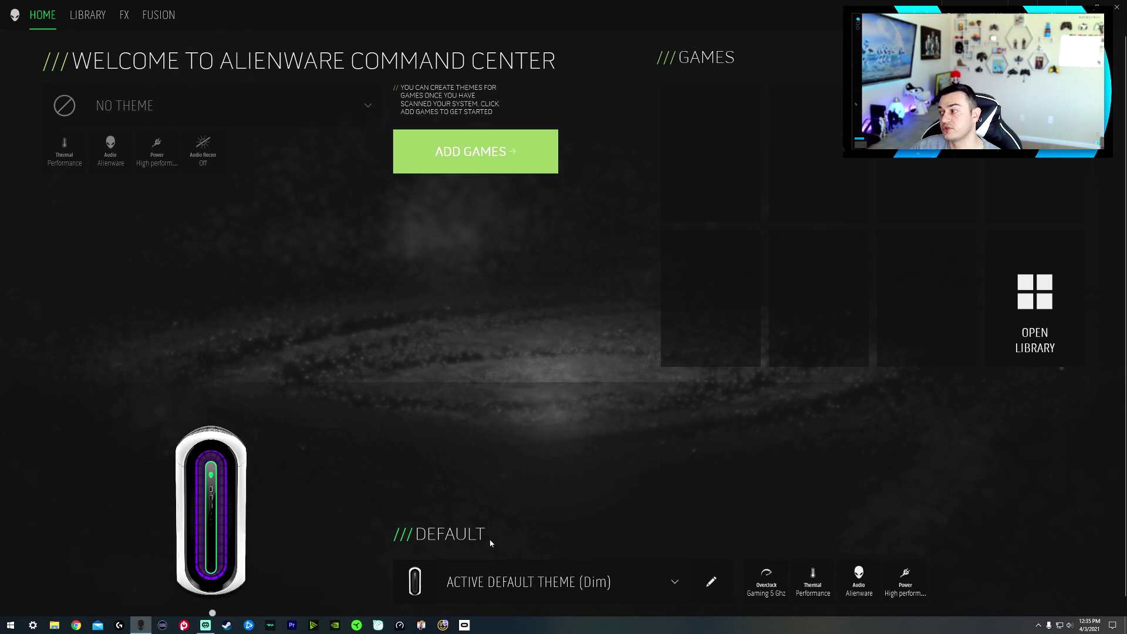
pyautogui.click(489, 572)
pyautogui.click(474, 538)
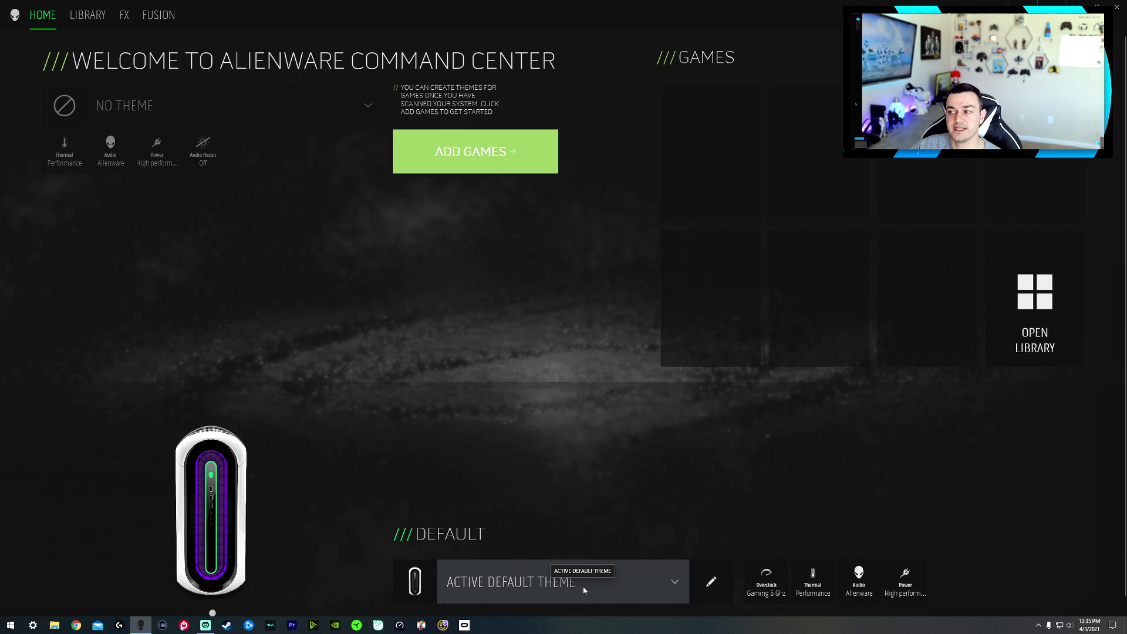
# - View the saved themes and the active default theme's lighting editor, returning to the home page
pyautogui.click(546, 580)
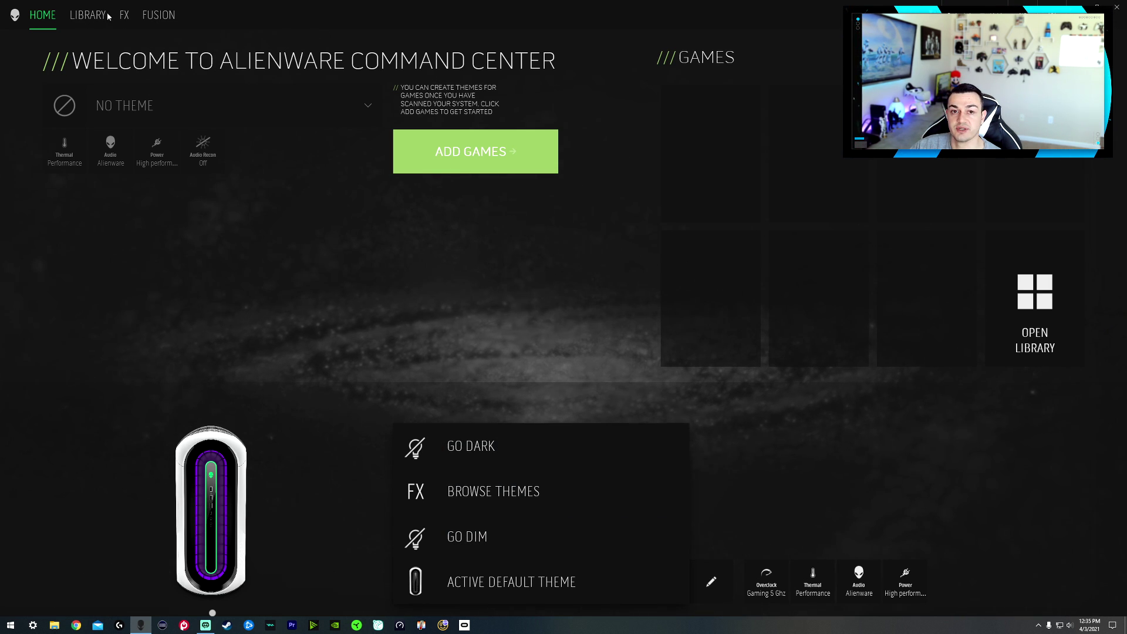
pyautogui.click(479, 488)
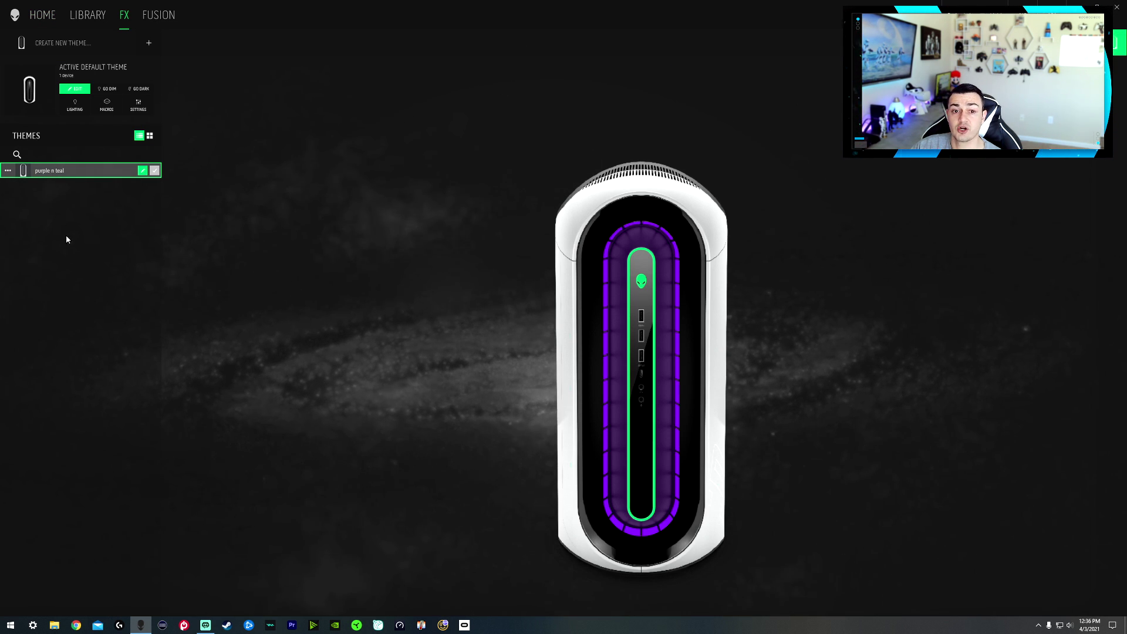
pyautogui.click(39, 17)
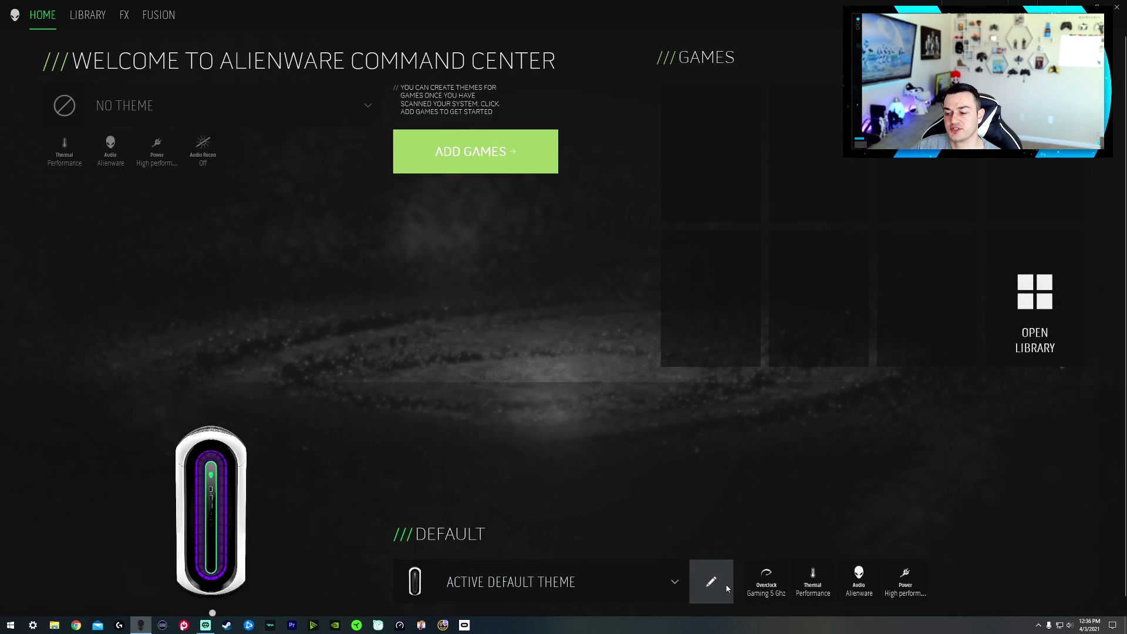
pyautogui.click(727, 587)
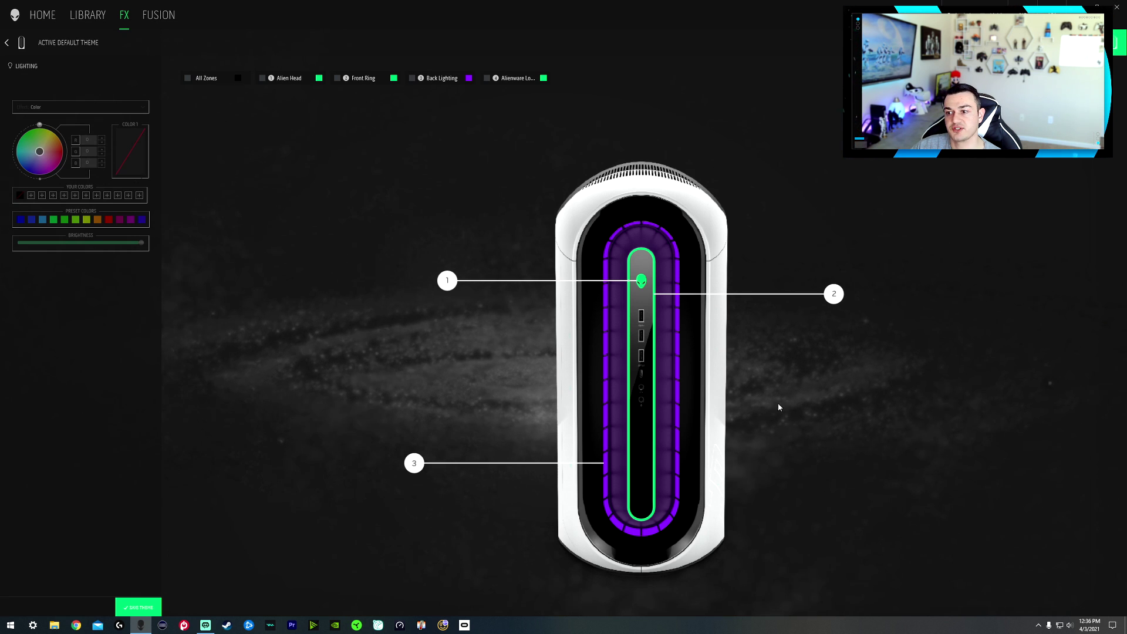
pyautogui.click(42, 15)
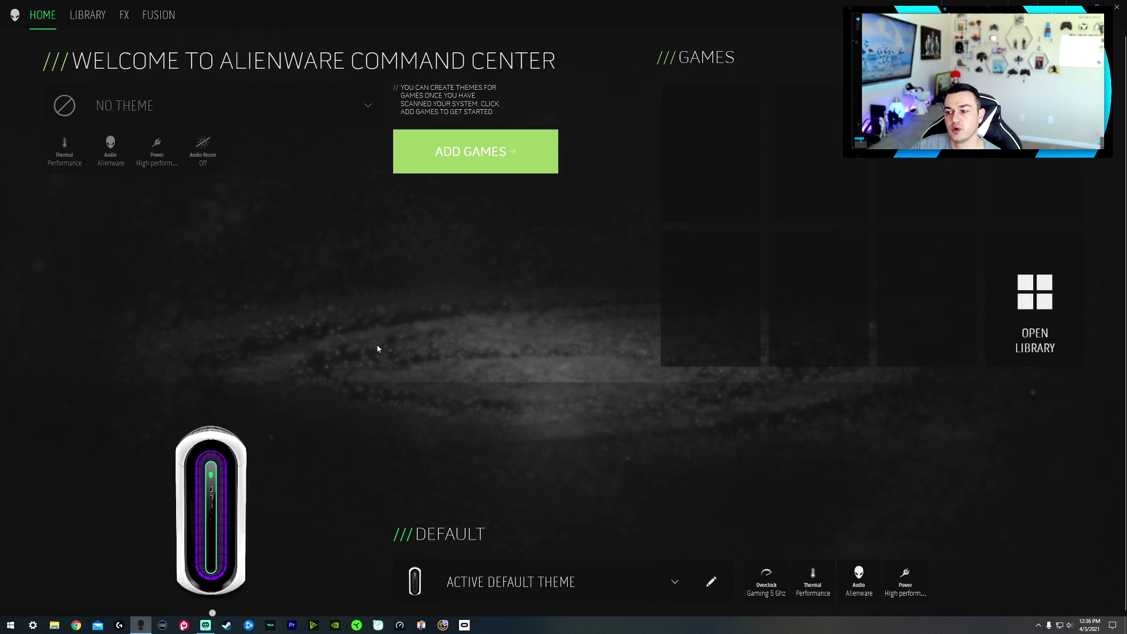
# - Accept the overclock warning and select the Gaming 5 Ghz overclock profile for the default theme
pyautogui.click(754, 580)
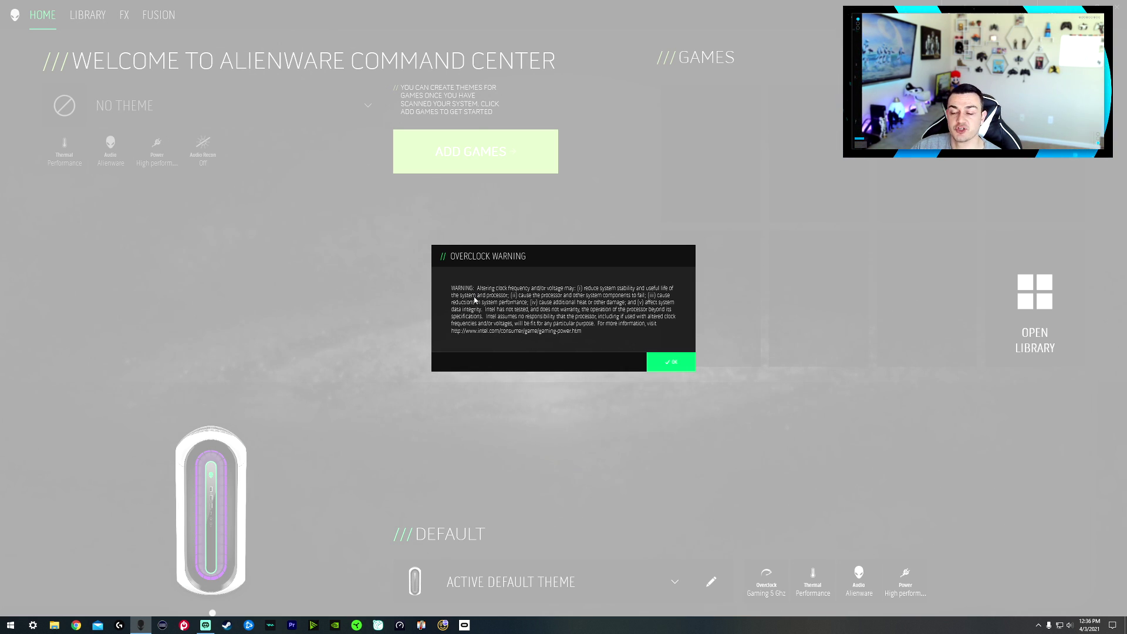
pyautogui.click(649, 362)
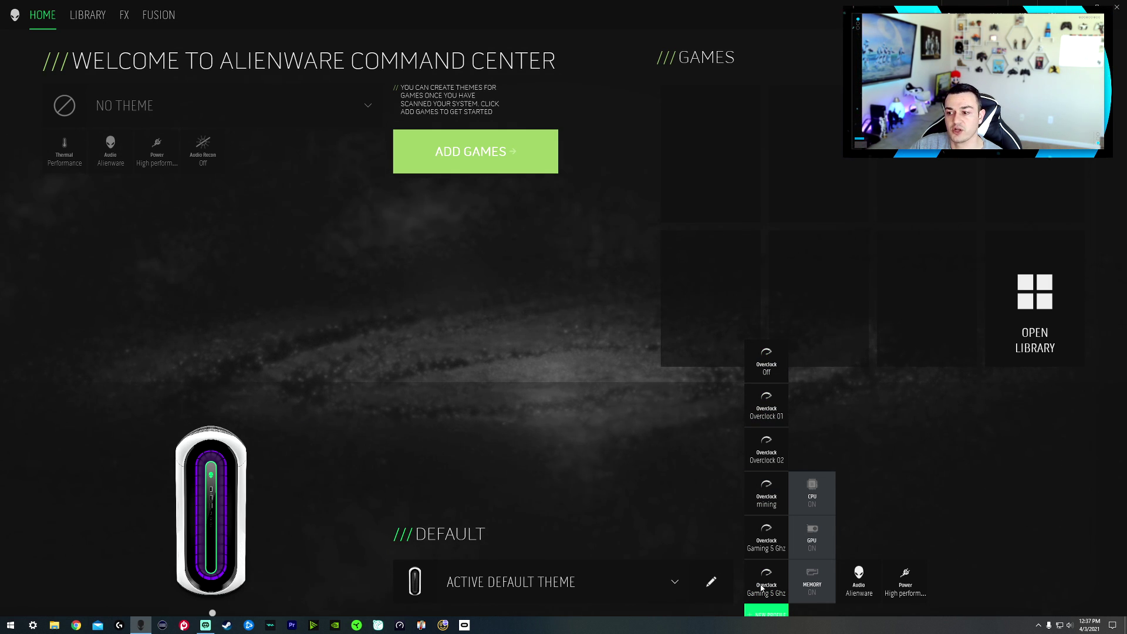
pyautogui.click(767, 547)
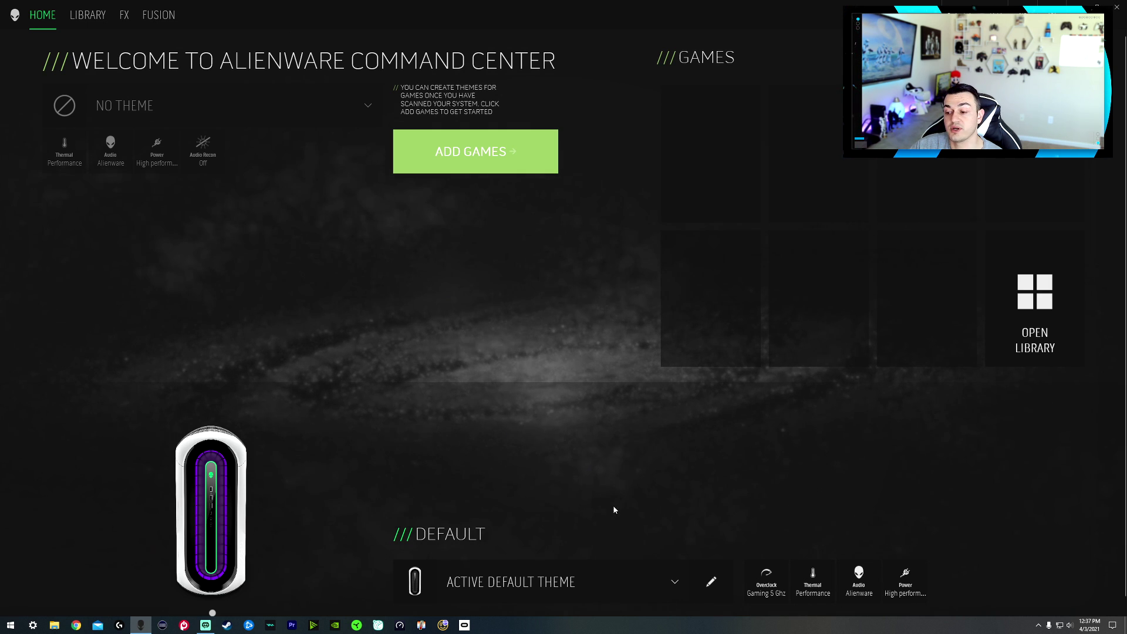
# - View the thermal profile choices available for the default theme and close the list
pyautogui.click(812, 584)
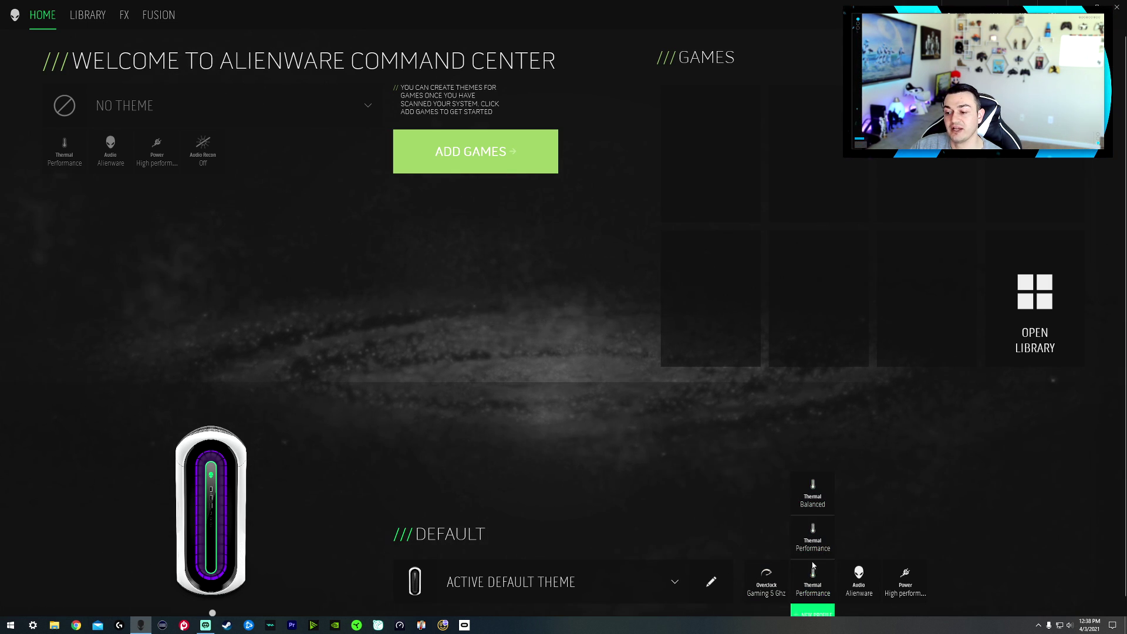
pyautogui.click(815, 581)
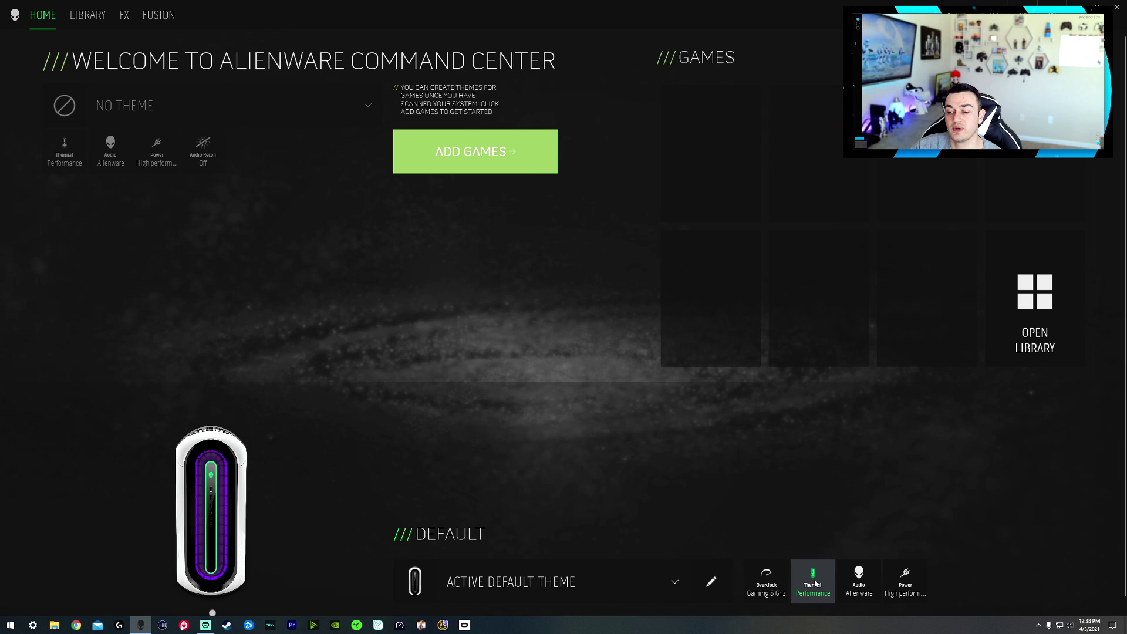
# - Select the Performance thermal profile for the default theme
pyautogui.click(817, 584)
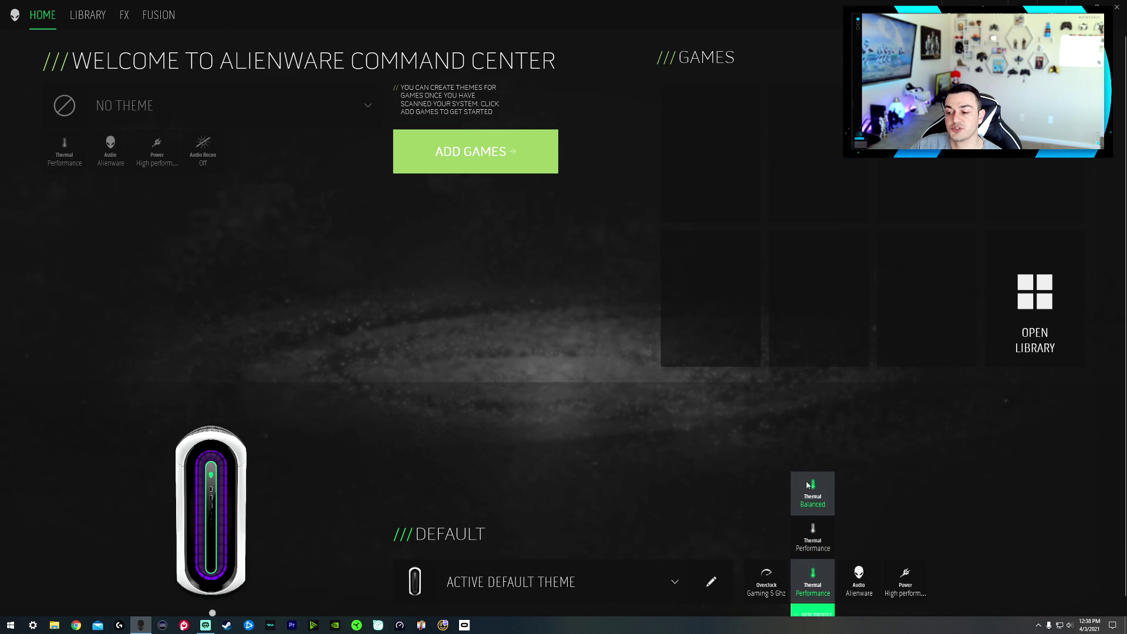
pyautogui.click(810, 536)
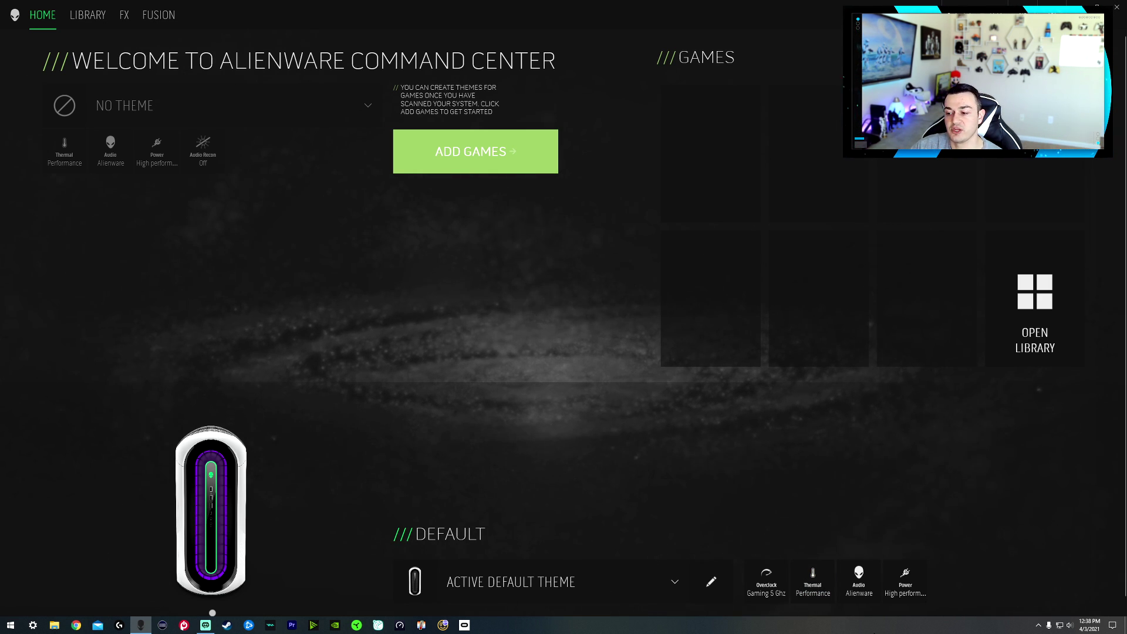
# - View the audio and power profile choices available for the default theme, closing each list without changing the profile
pyautogui.click(847, 581)
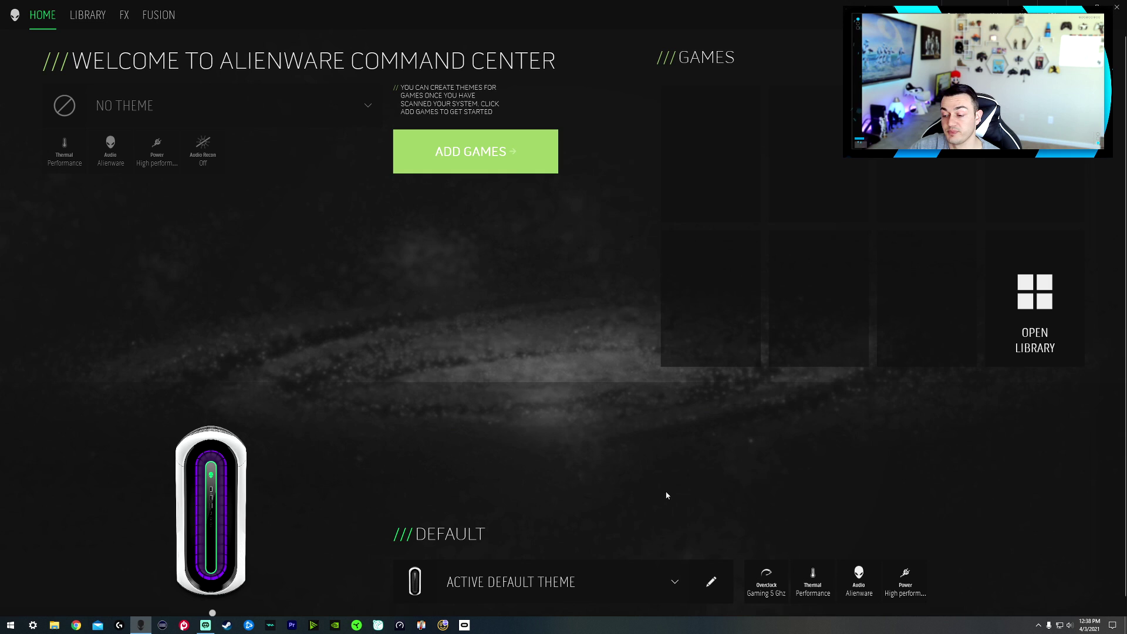
pyautogui.click(858, 578)
pyautogui.click(815, 515)
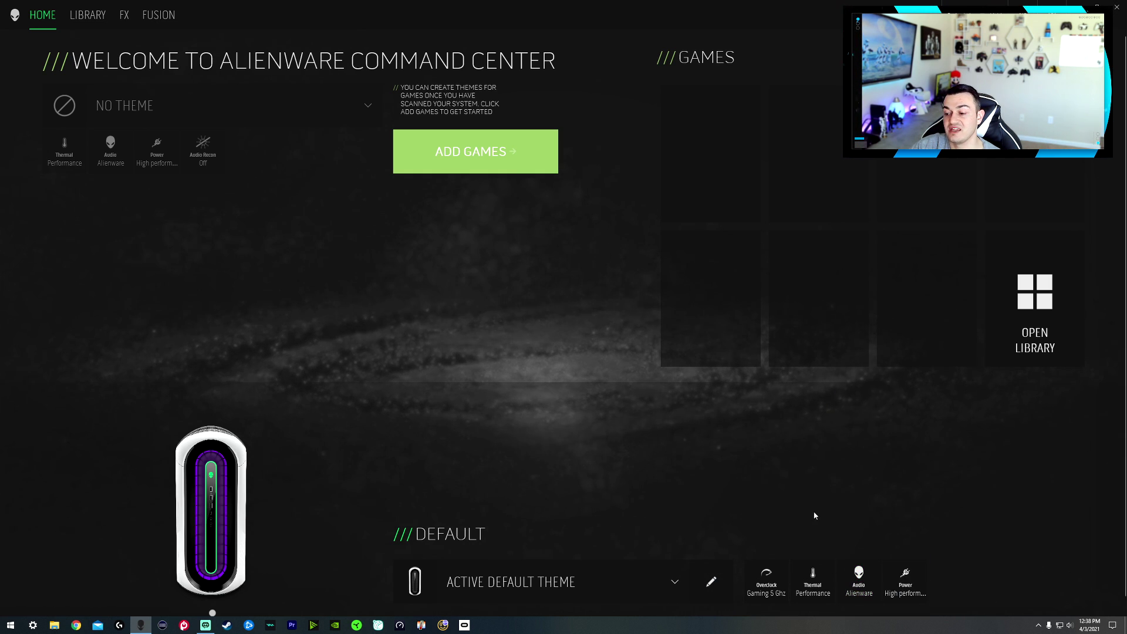
pyautogui.click(859, 579)
pyautogui.click(859, 580)
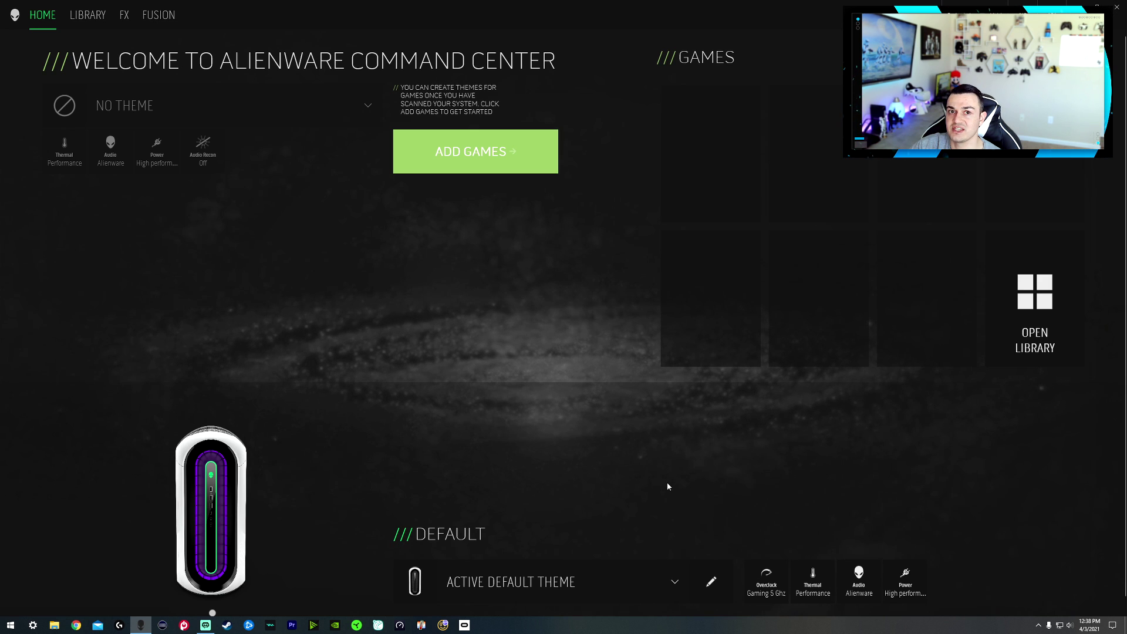
pyautogui.click(919, 585)
pyautogui.click(890, 536)
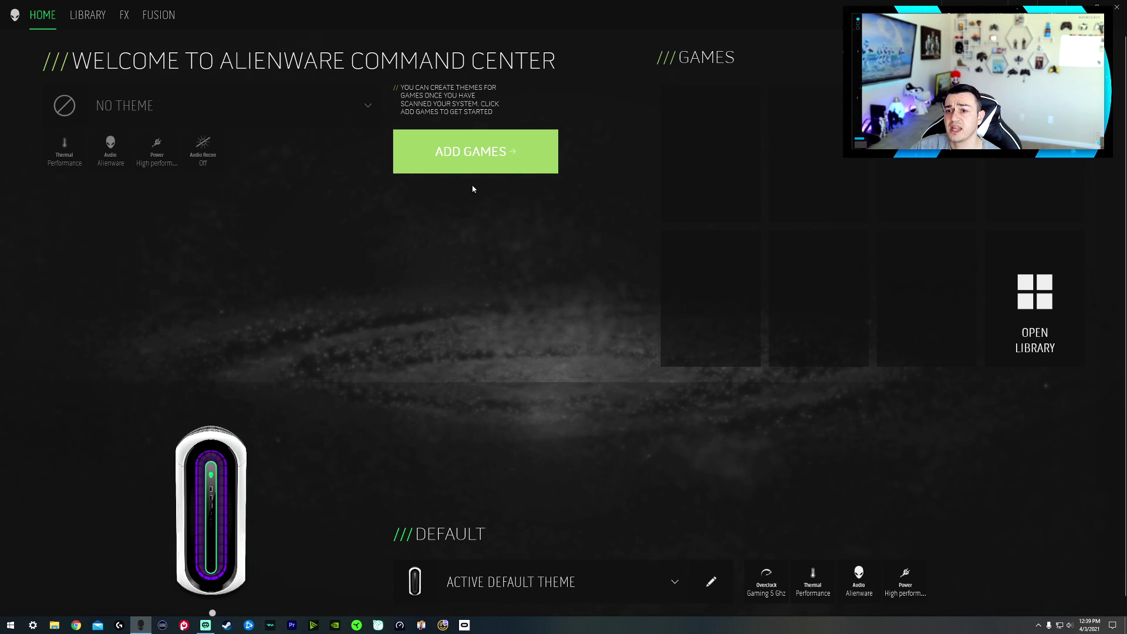
# - Scan the system to add games and look over the titles in the game library
pyautogui.click(477, 161)
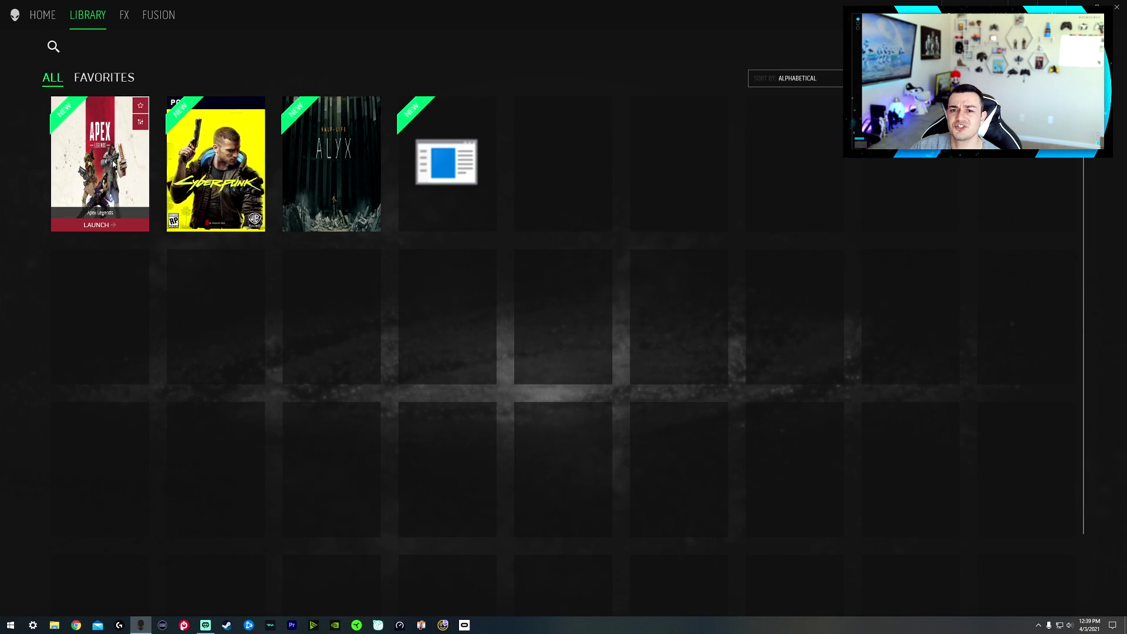
pyautogui.moveTo(114, 149)
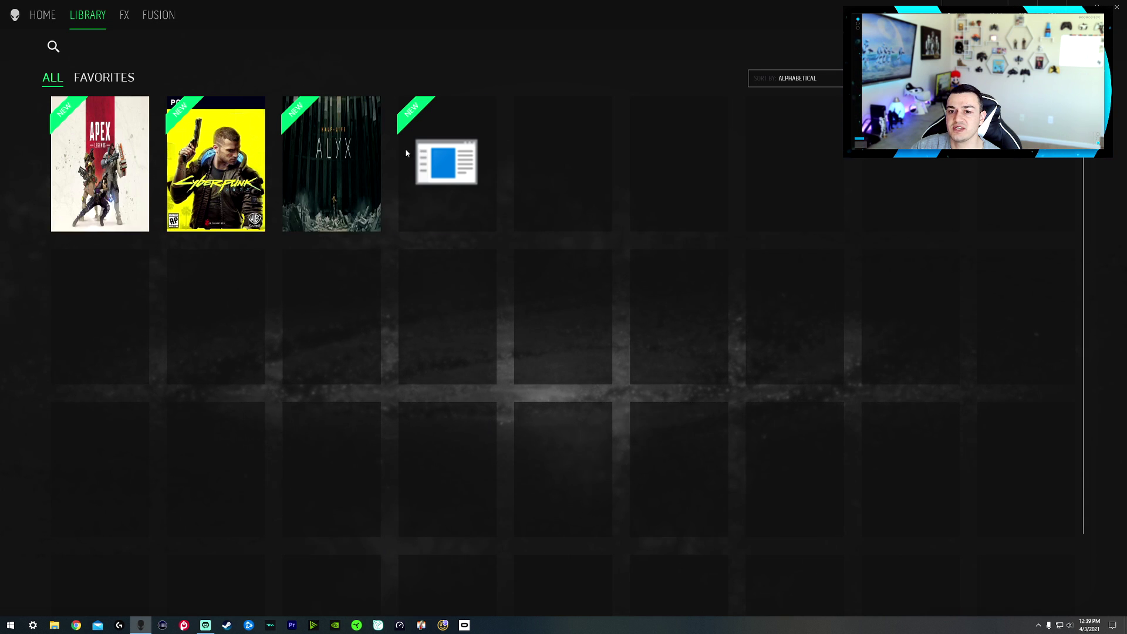
pyautogui.moveTo(237, 176)
pyautogui.moveTo(84, 167)
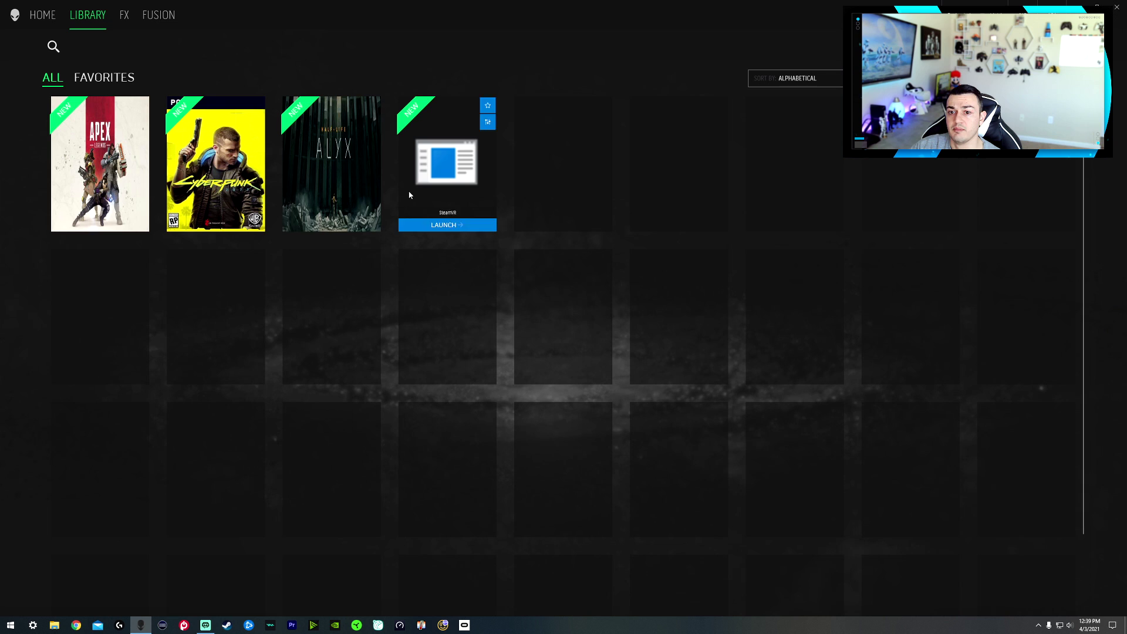
pyautogui.moveTo(364, 190)
pyautogui.moveTo(137, 192)
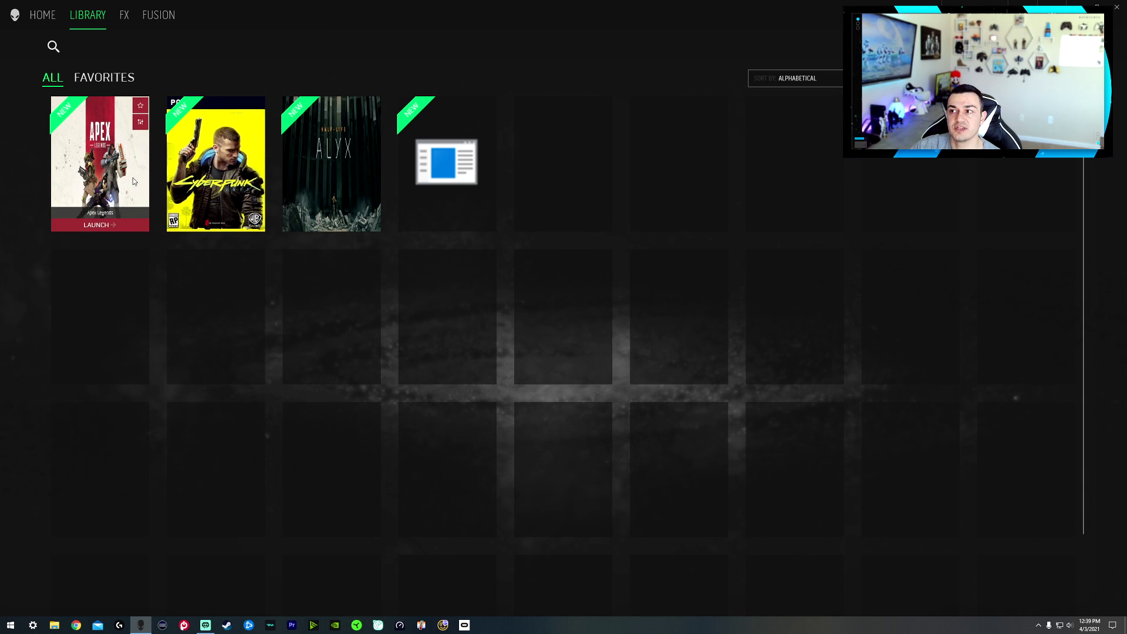
# - Examine the applications that can be manually added to the library and the executable file browser, adding nothing
pyautogui.click(1038, 77)
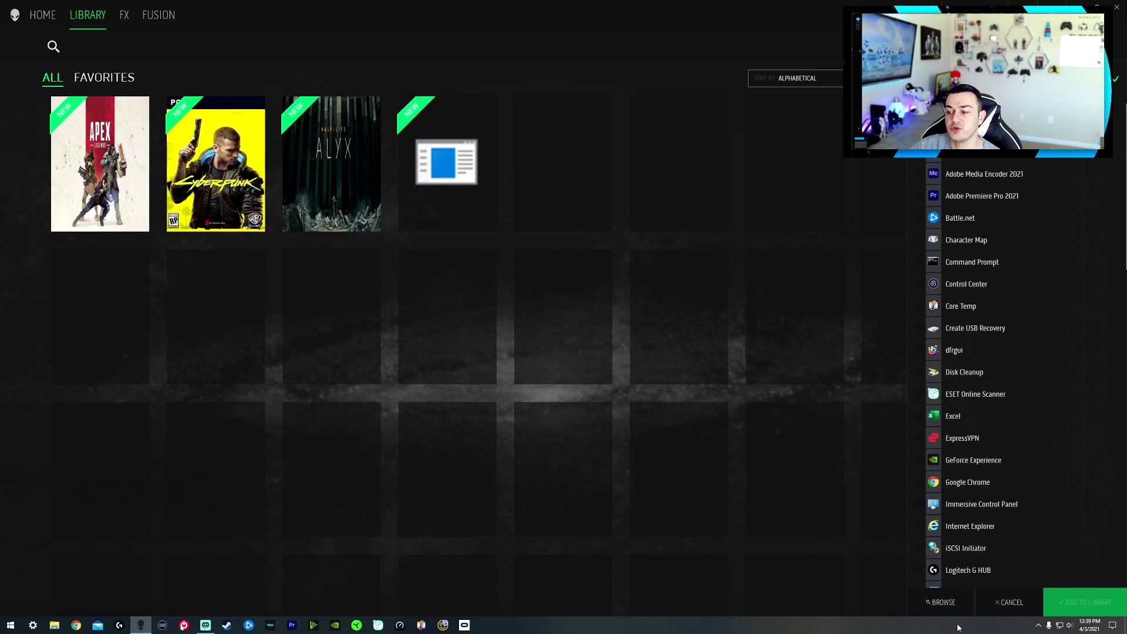
pyautogui.click(943, 603)
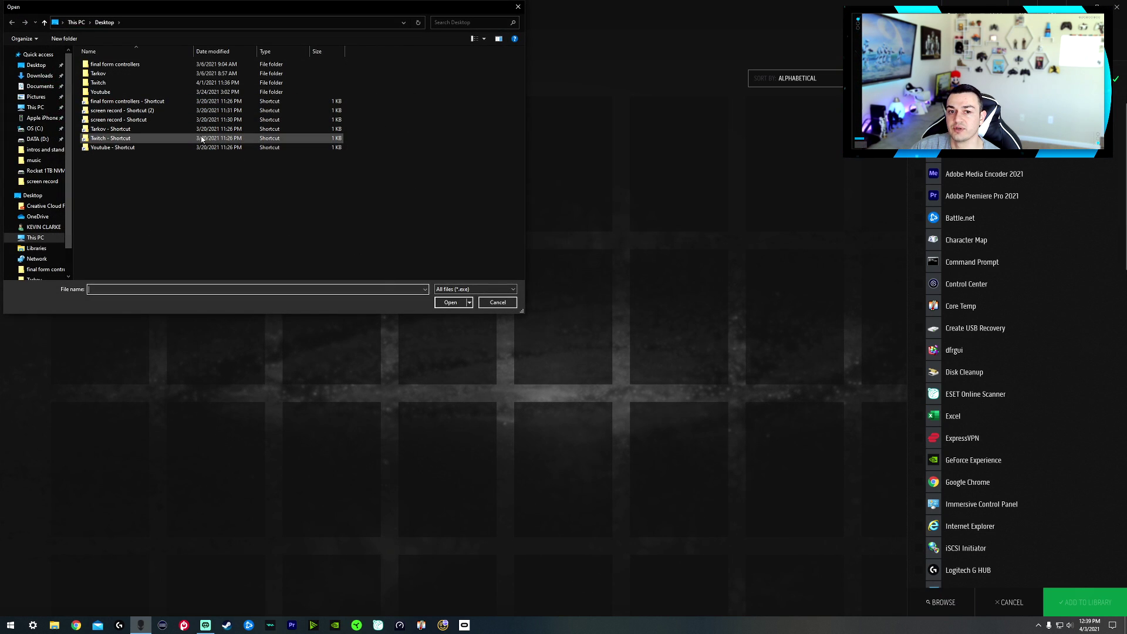
pyautogui.click(497, 303)
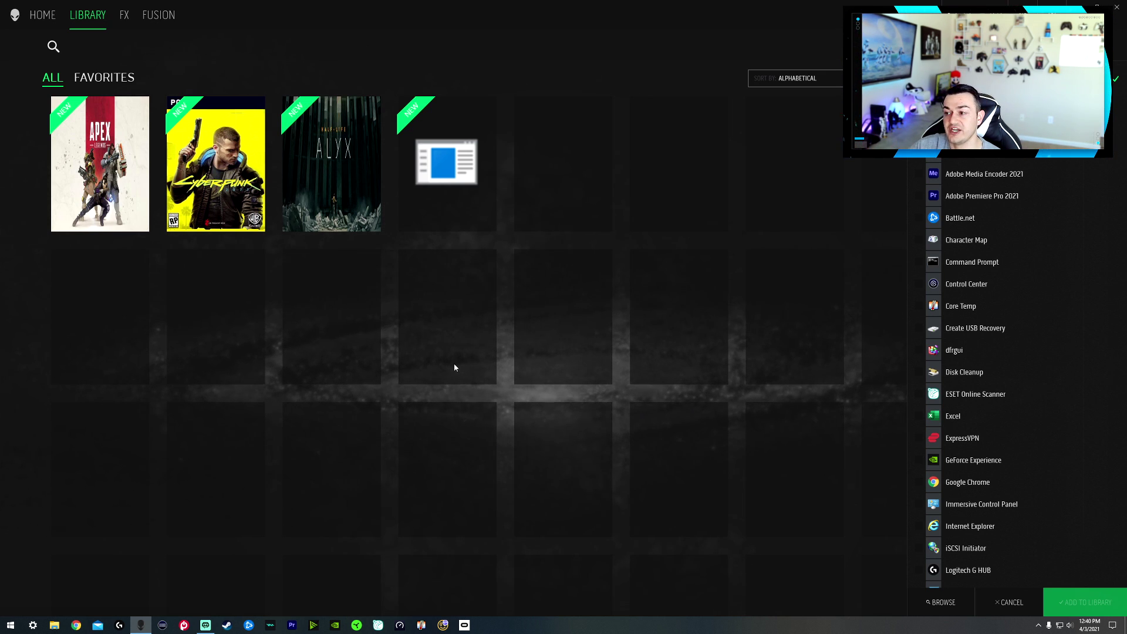
pyautogui.scroll(-10, 989, 364)
pyautogui.scroll(-3, 1008, 418)
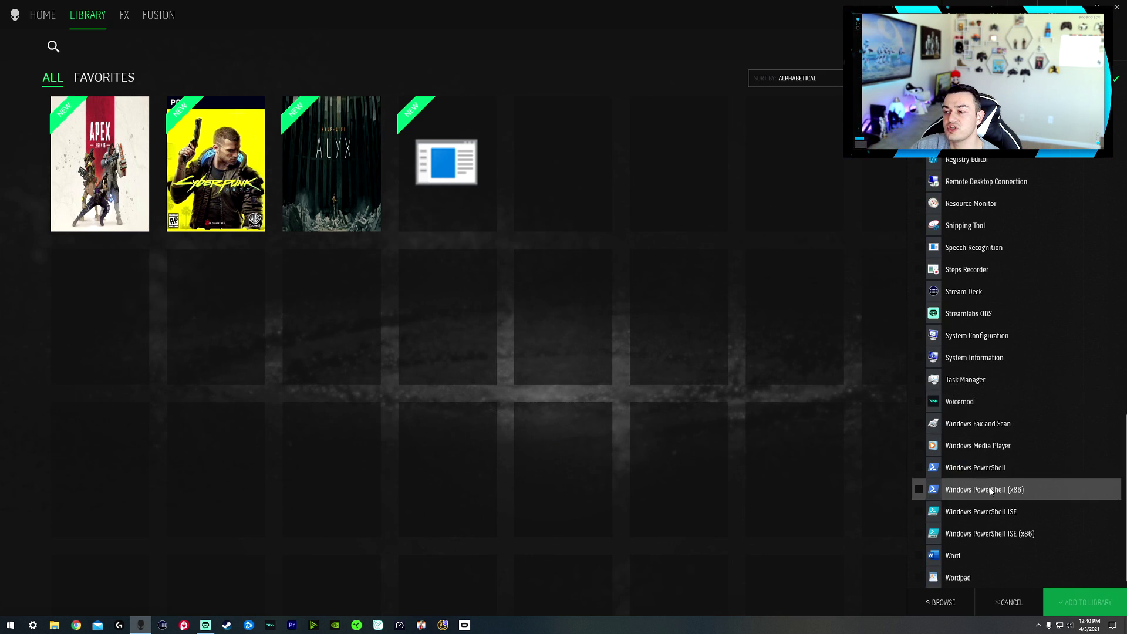
pyautogui.scroll(10, 990, 488)
pyautogui.scroll(-5, 947, 318)
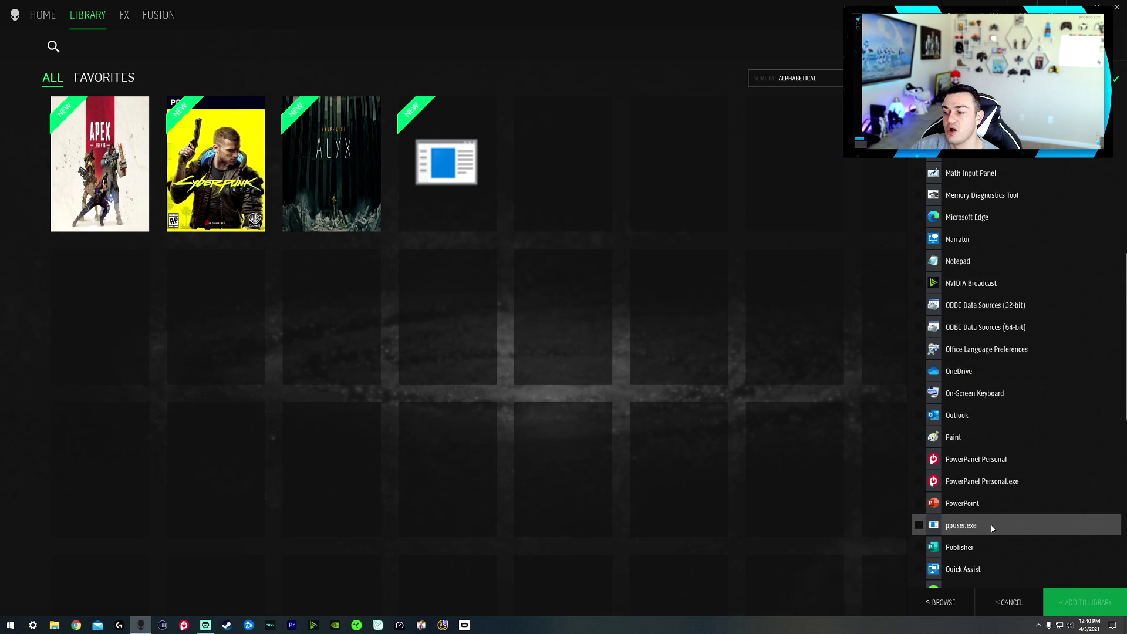
pyautogui.click(879, 182)
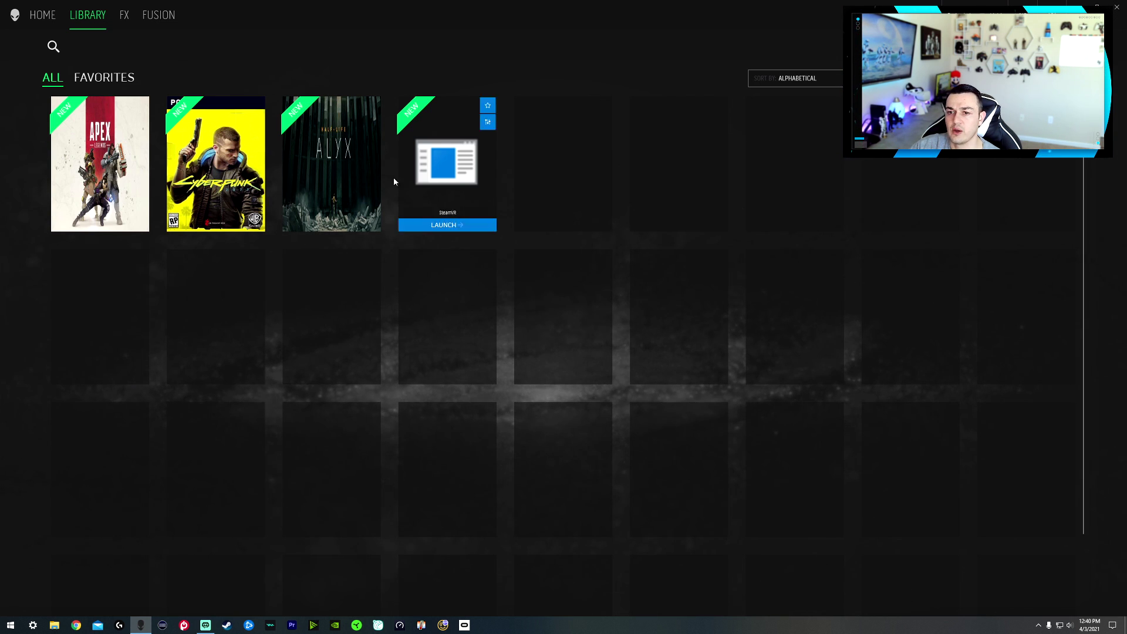
# - Show the Apex Legends details in the library and view its theme choices, keeping No Theme
pyautogui.click(103, 164)
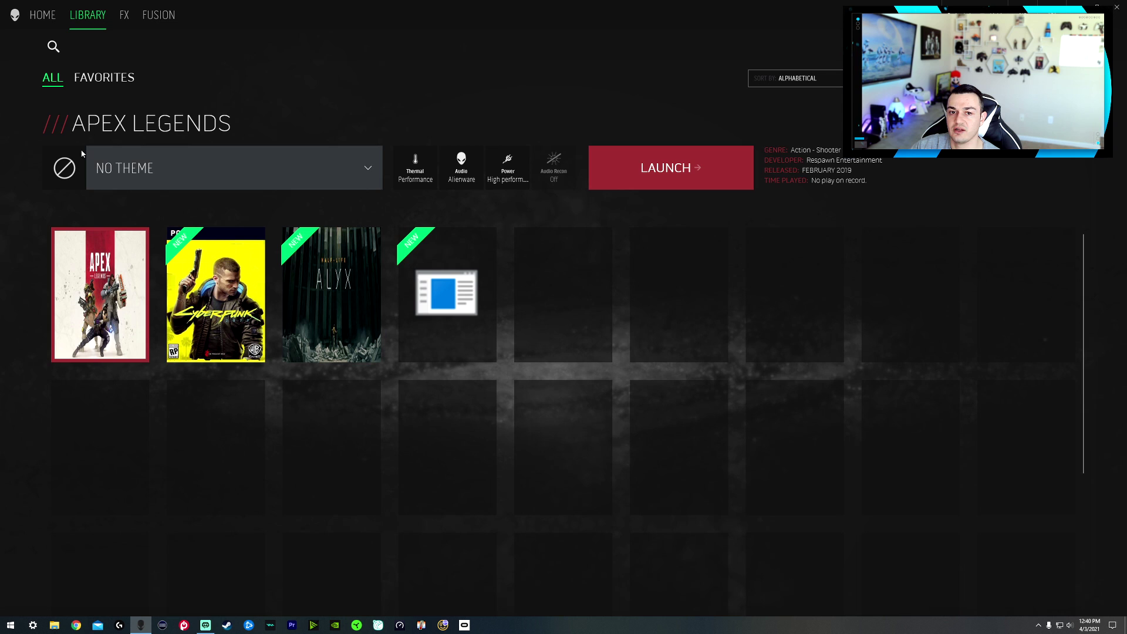
pyautogui.click(146, 181)
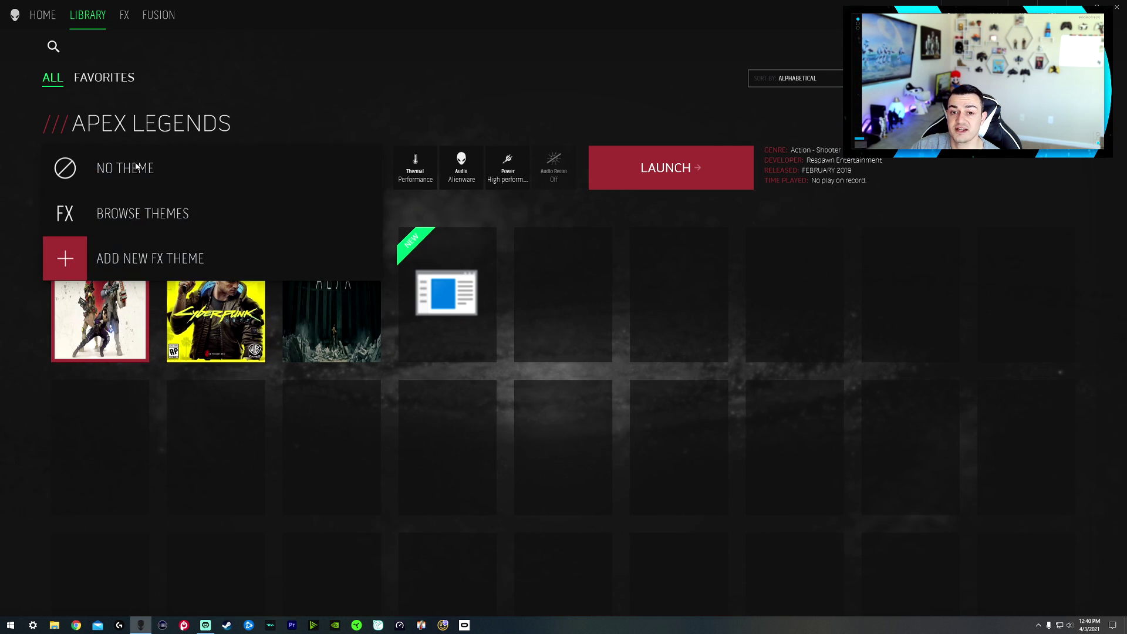
pyautogui.click(154, 168)
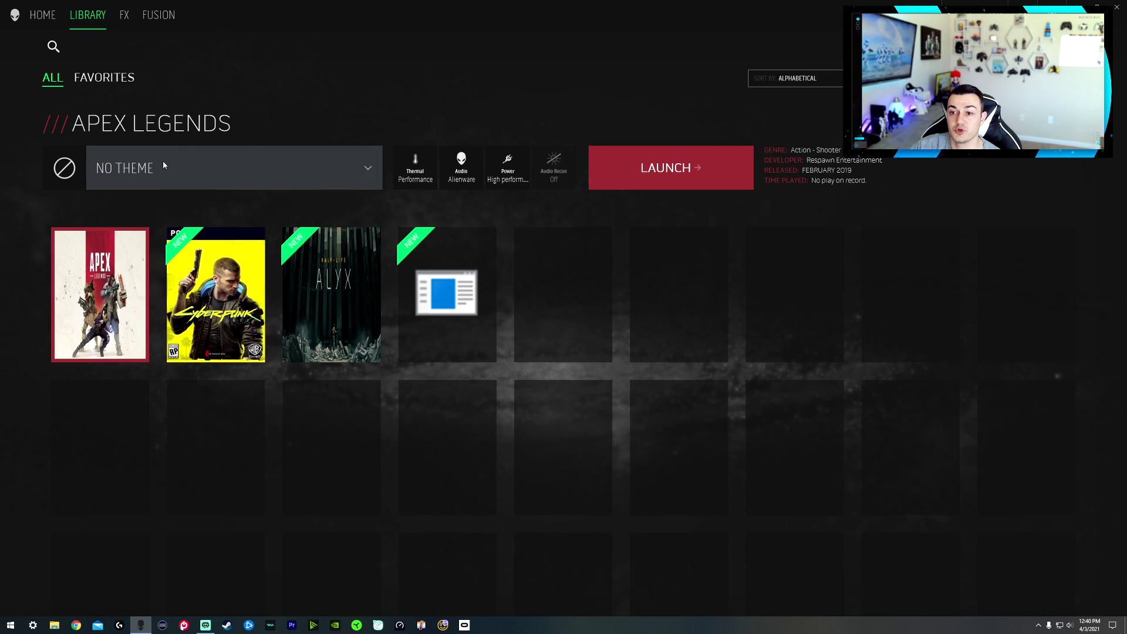
# - View the thermal, power and audio profile choices for Apex Legends and close the lists
pyautogui.click(415, 170)
pyautogui.click(411, 218)
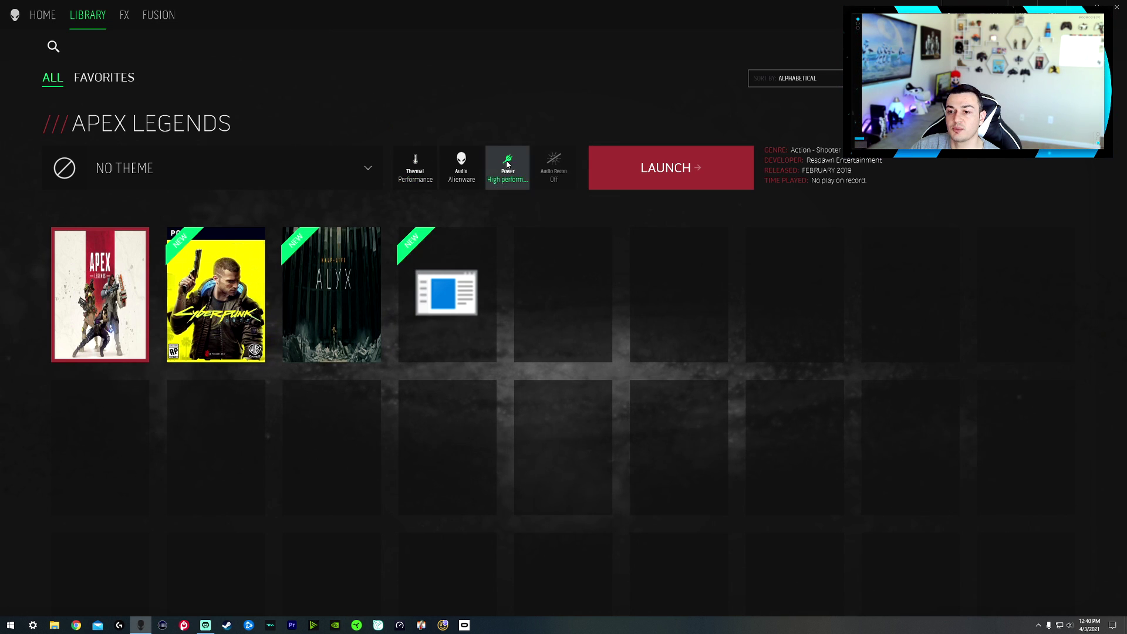
pyautogui.click(507, 170)
pyautogui.click(511, 87)
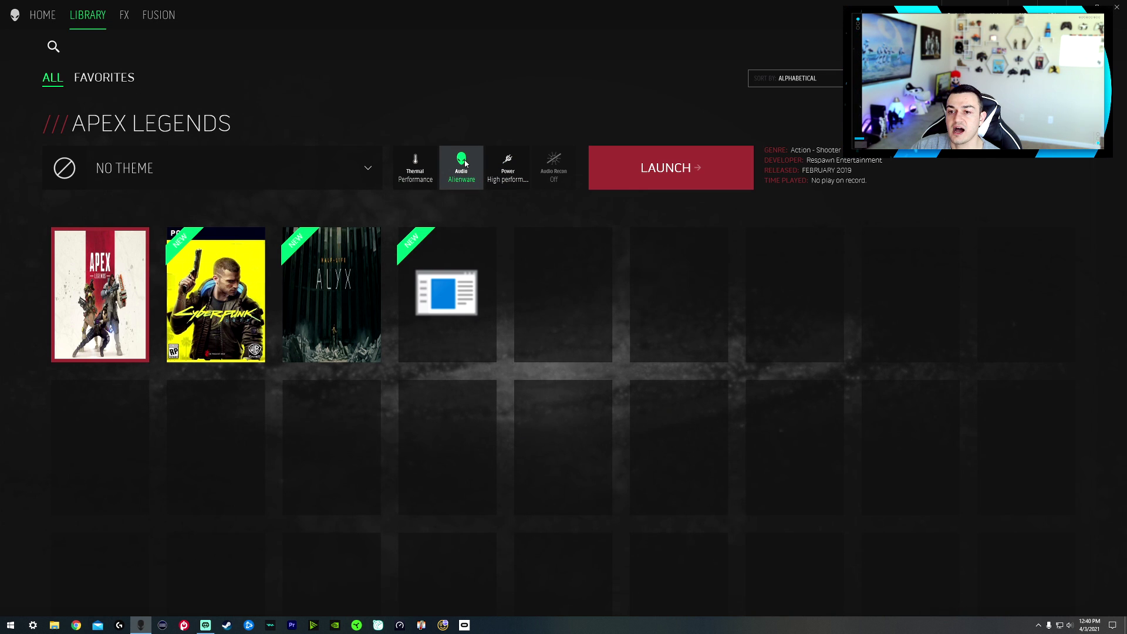
pyautogui.click(462, 169)
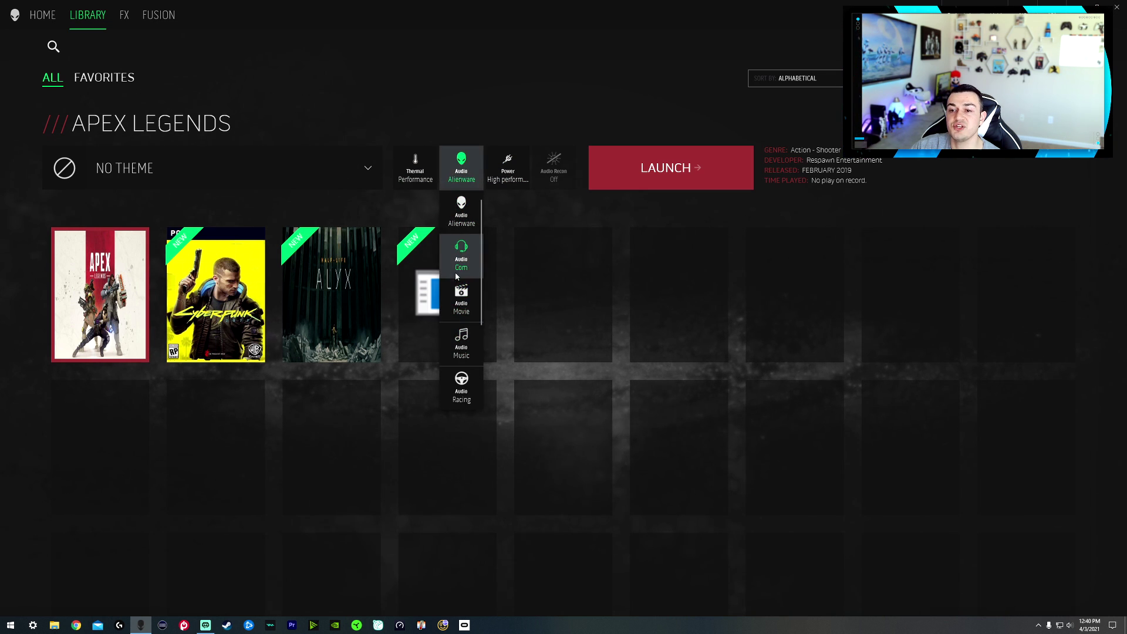
pyautogui.click(271, 145)
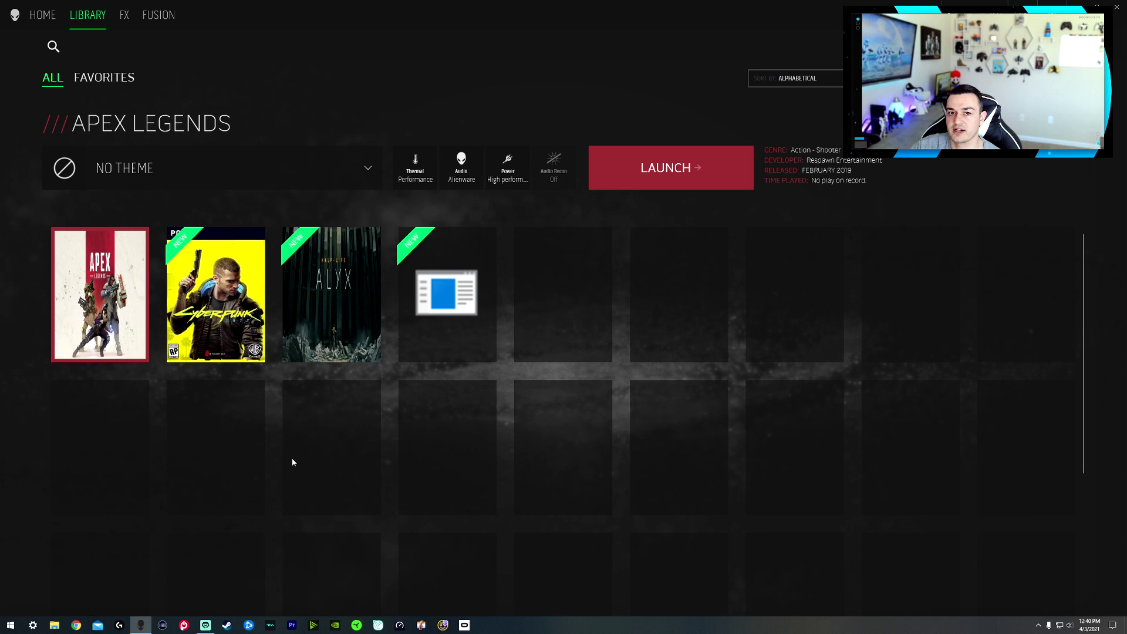
# - Create a new FX lighting theme and name it Cyberpunk
pyautogui.click(123, 15)
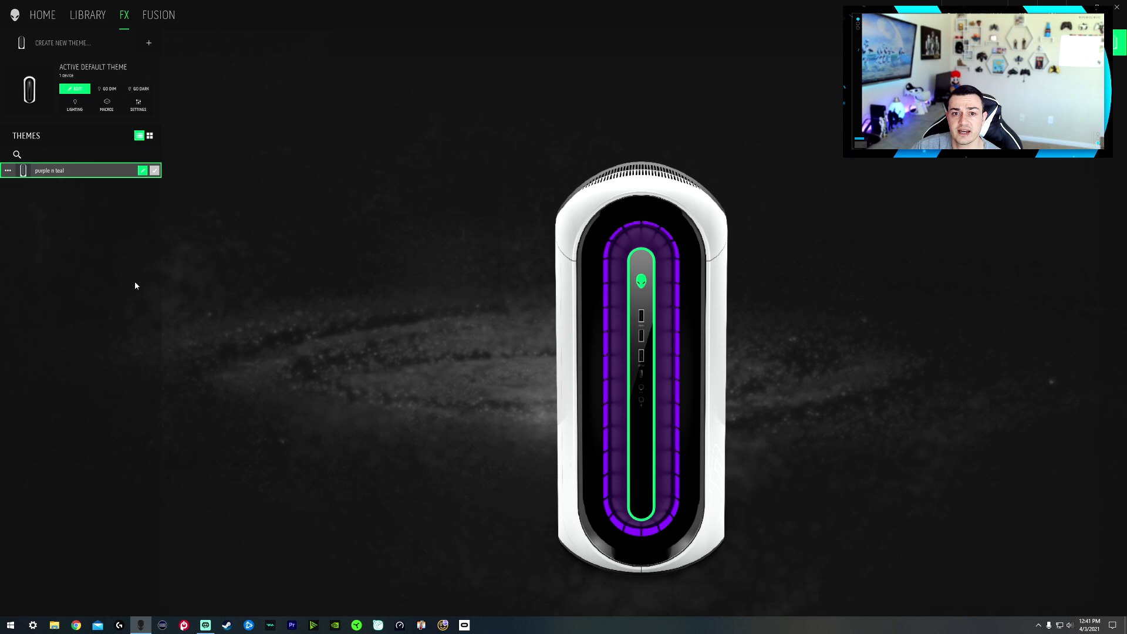
pyautogui.click(148, 44)
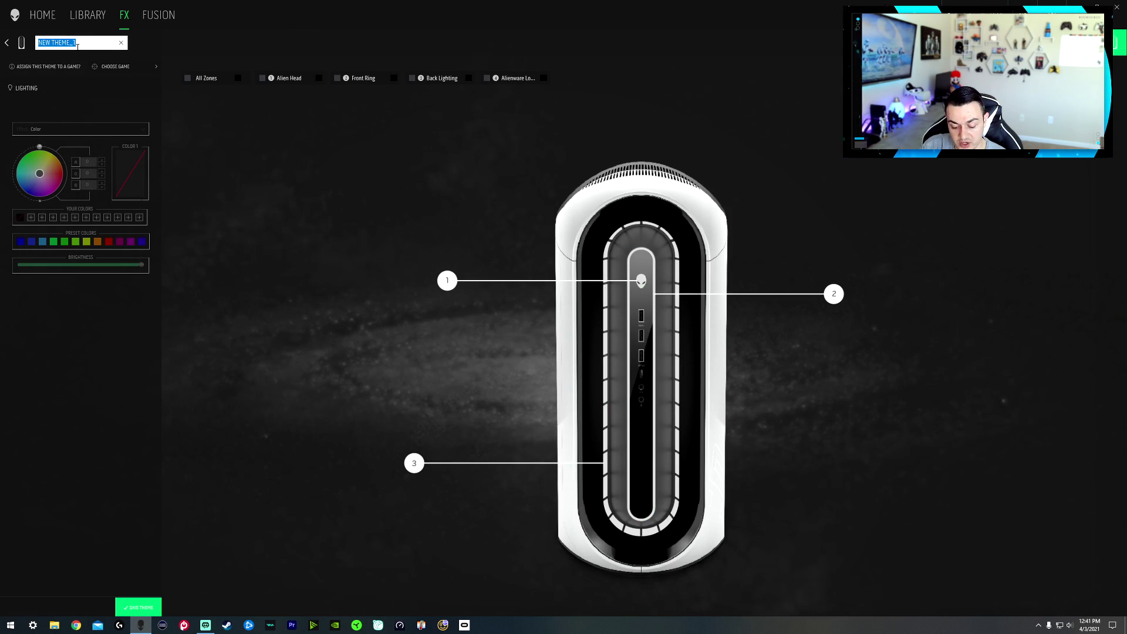
pyautogui.write('DC')
pyautogui.press('BackSpace')
pyautogui.press('BackSpace')
pyautogui.write('CD')
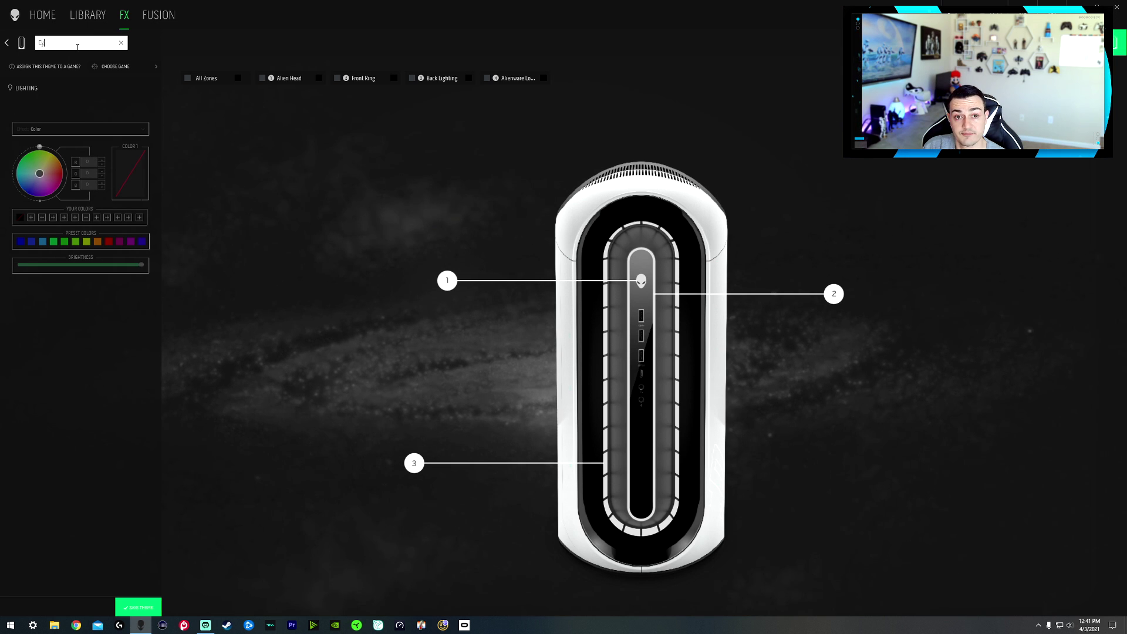
pyautogui.press('BackSpace')
pyautogui.write('yberpun')
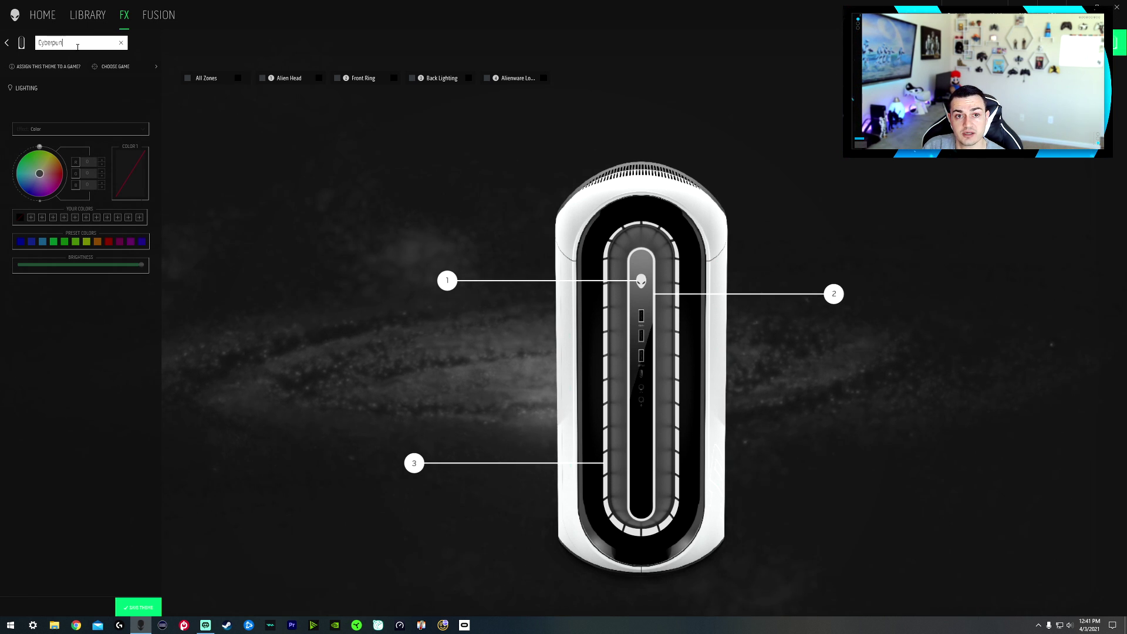
pyautogui.write('k')
# - Assign the Cyberpunk theme to the game Cyberpunk 2077
pyautogui.click(113, 68)
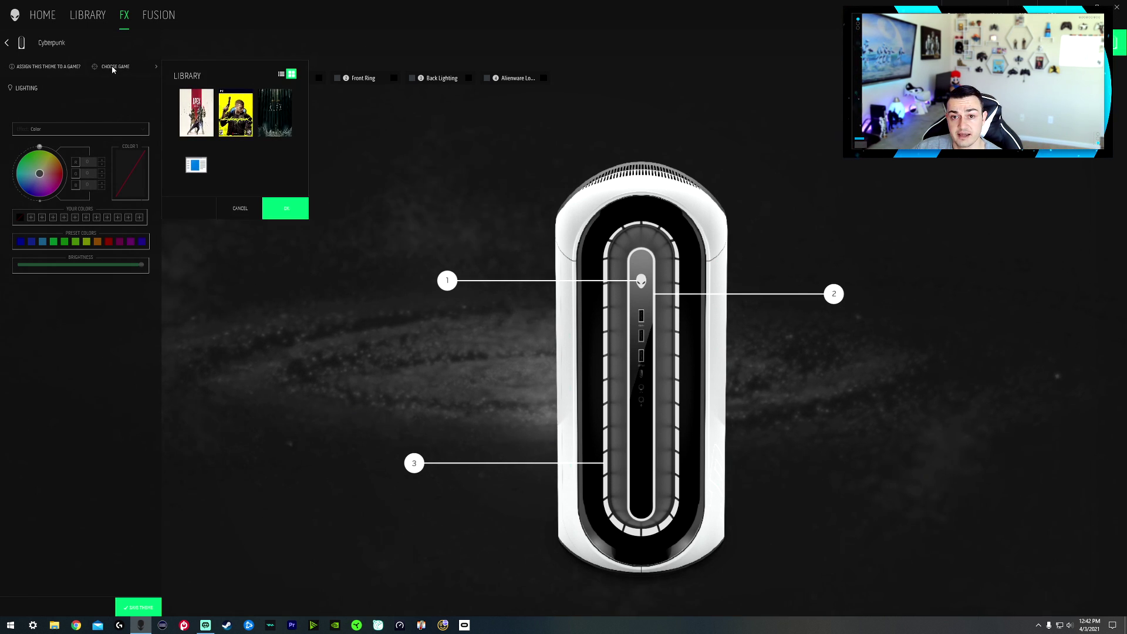
pyautogui.click(230, 123)
pyautogui.click(286, 209)
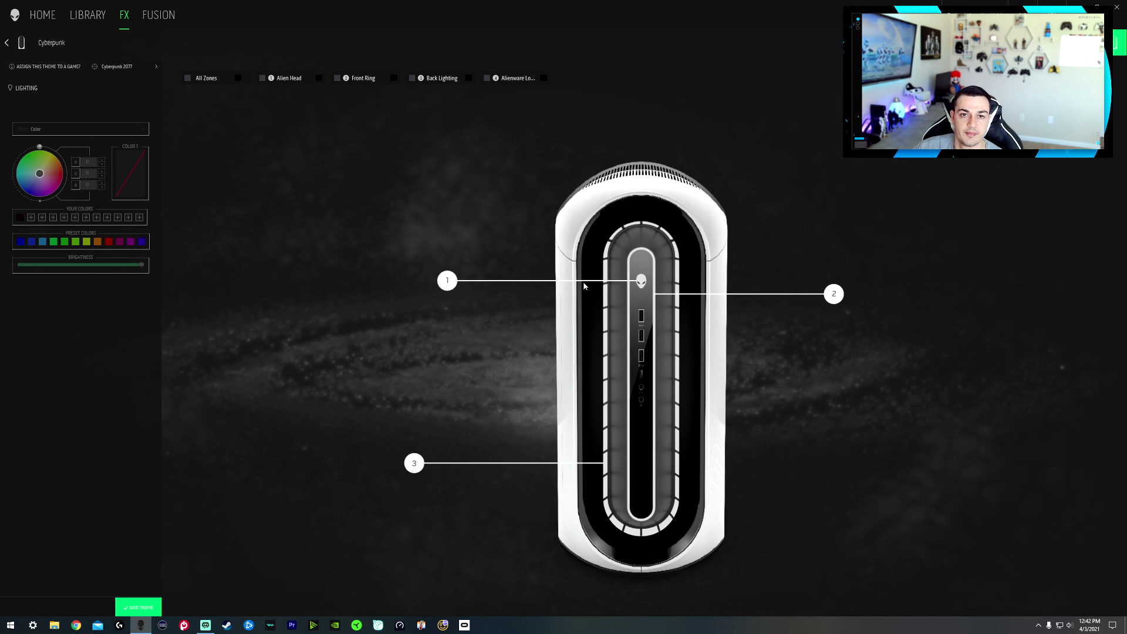
# - Apply the Color effect in bright cyan to all lighting zones of the Cyberpunk theme and deselect the zones
pyautogui.click(206, 77)
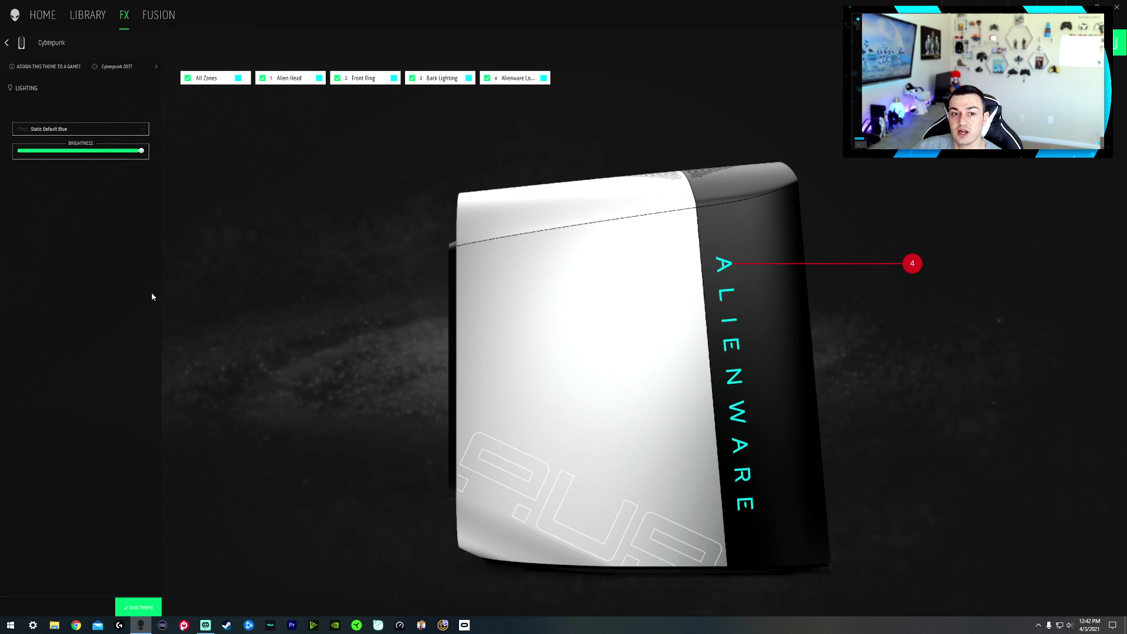
pyautogui.click(36, 131)
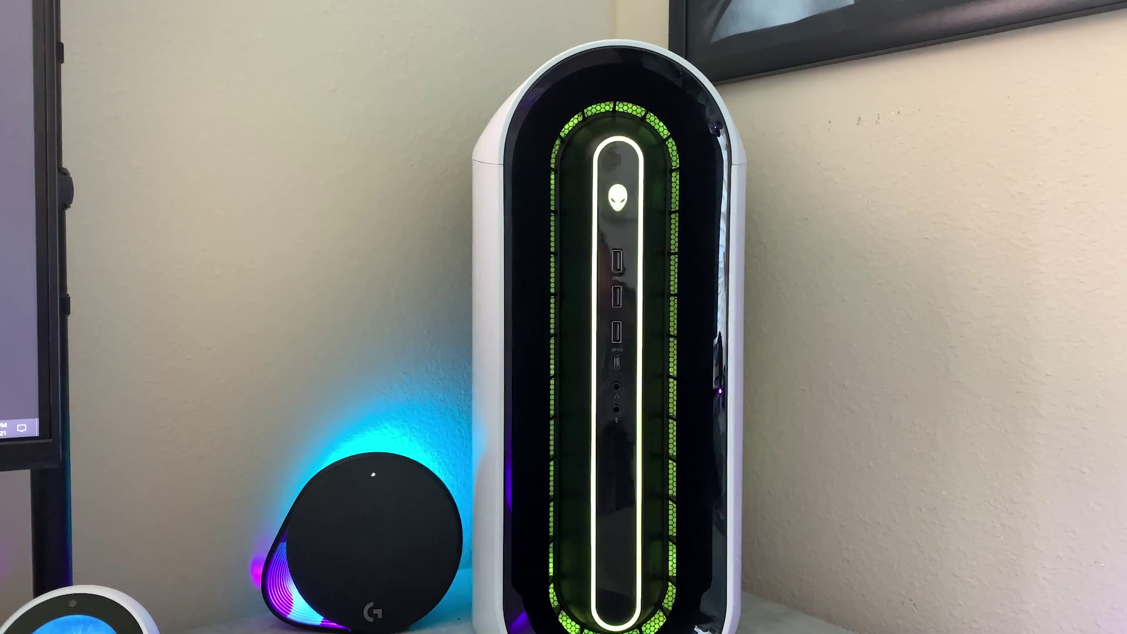
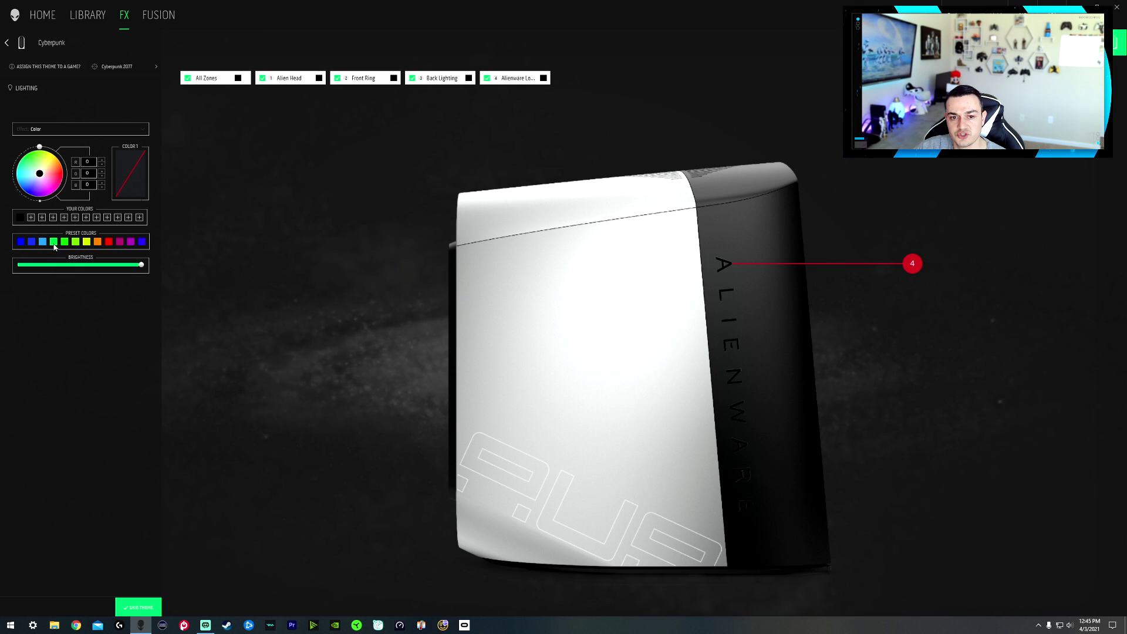
pyautogui.click(43, 242)
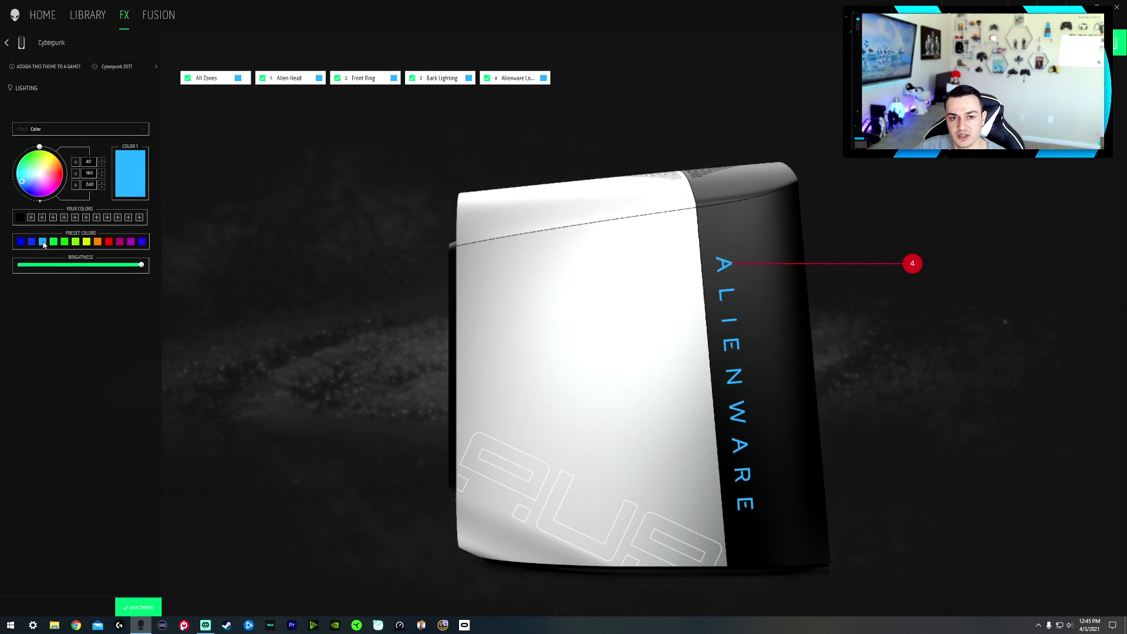
pyautogui.click(16, 172)
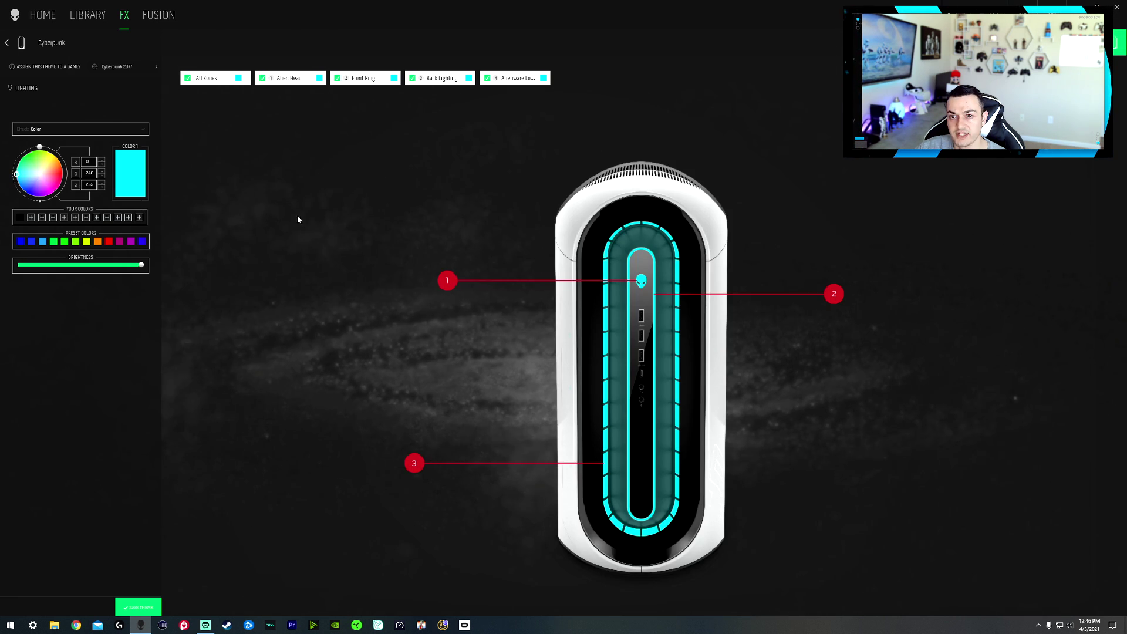
pyautogui.click(297, 216)
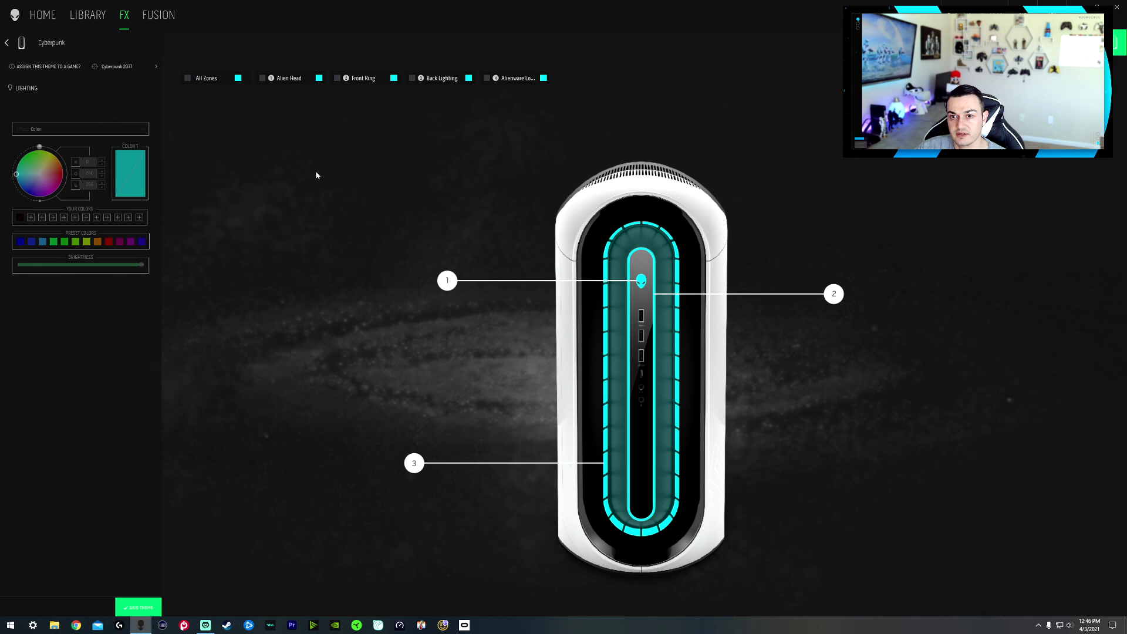
# - Set the Front Ring zone of the Cyberpunk theme to the yellow preset color
pyautogui.click(376, 80)
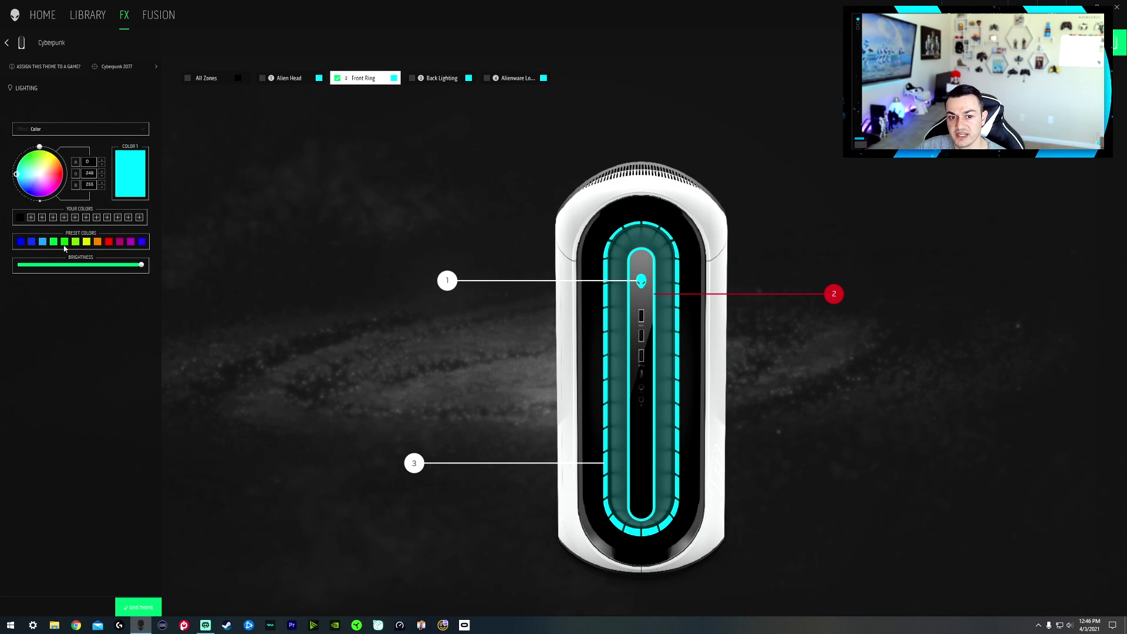
pyautogui.click(87, 242)
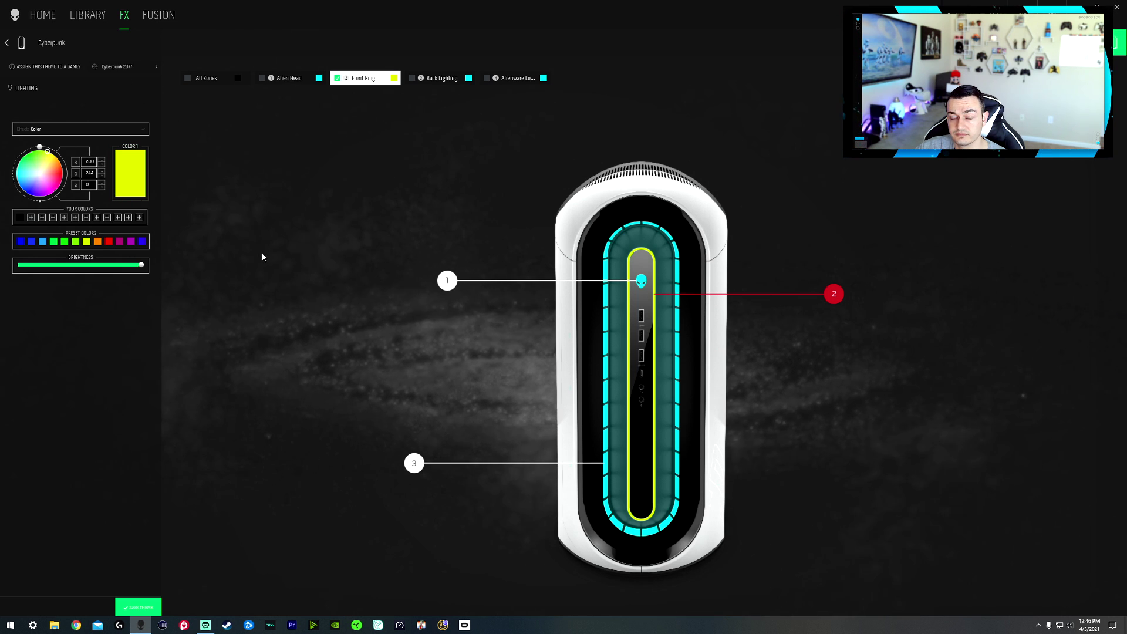
# - Make the Cyberpunk theme's lighting the active system theme and return to the home page
pyautogui.click(44, 15)
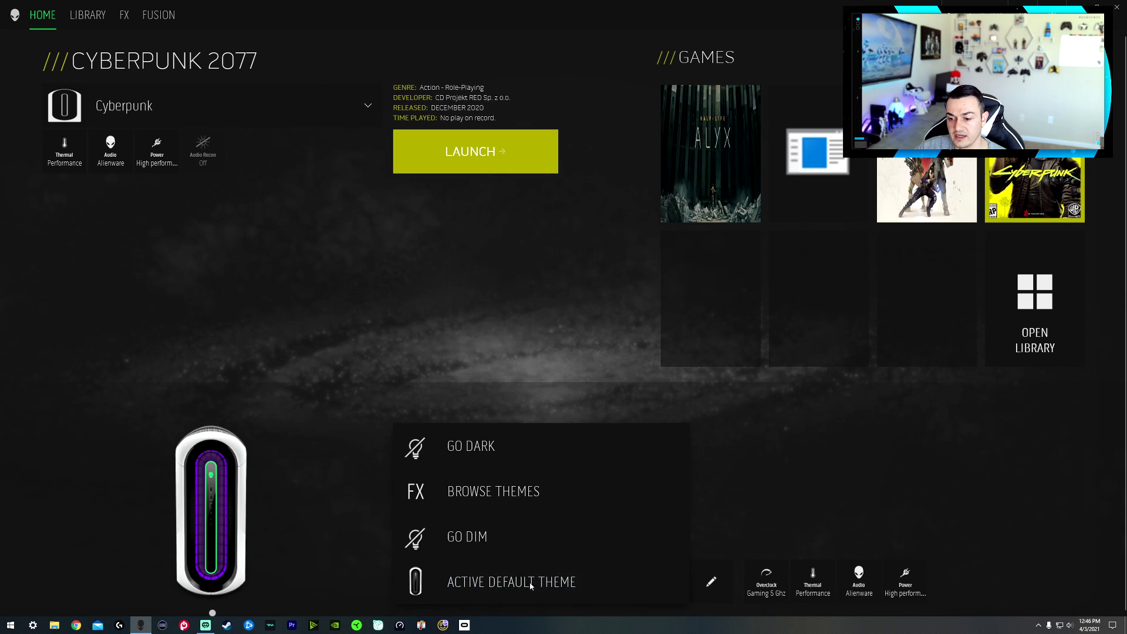
pyautogui.click(479, 496)
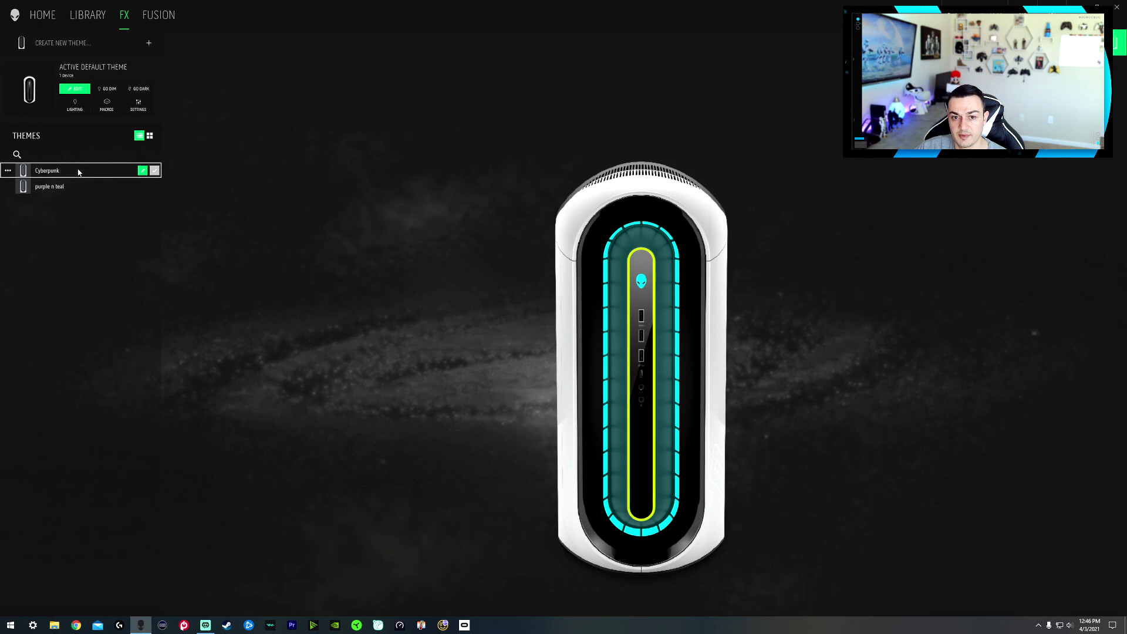
pyautogui.click(155, 170)
pyautogui.click(155, 171)
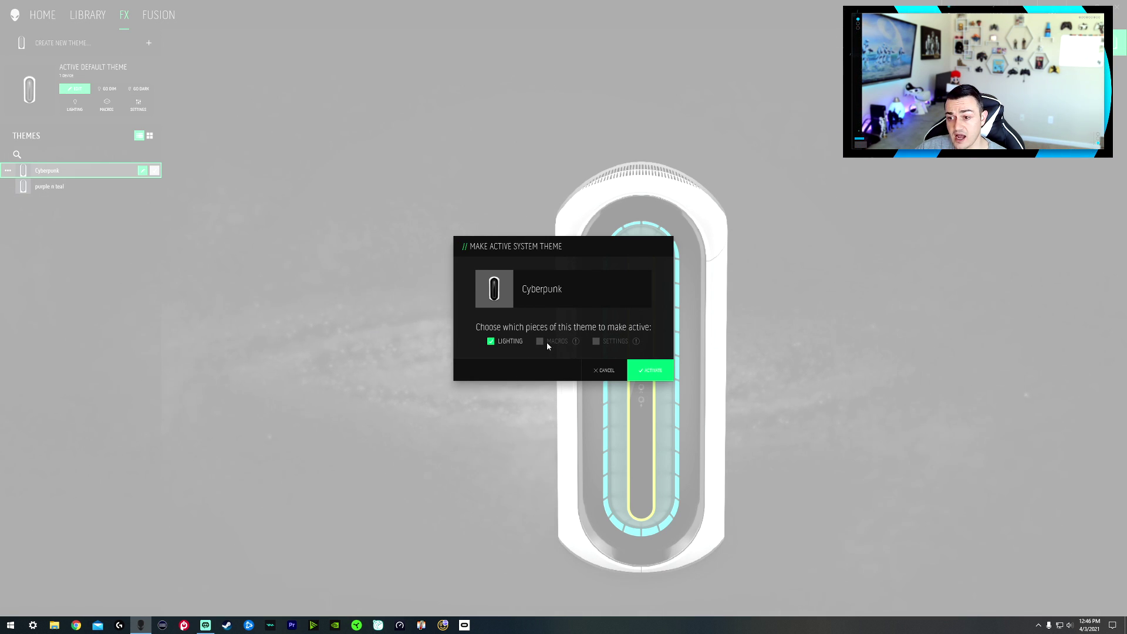
pyautogui.click(652, 371)
pyautogui.click(51, 20)
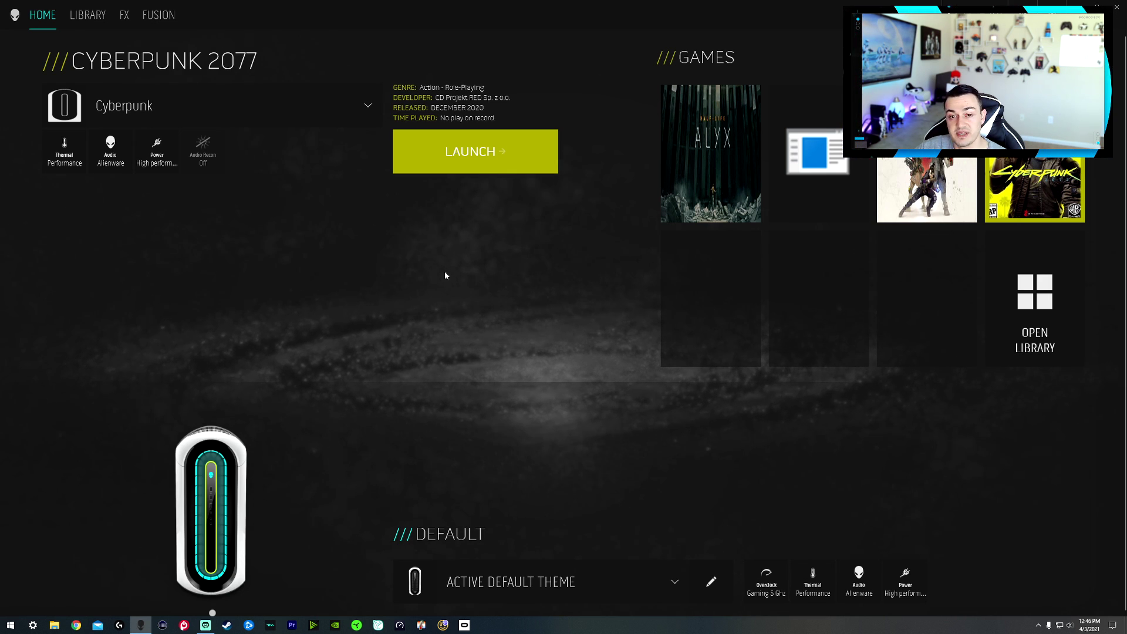
# - Examine the overclock profiles in Fusion and the advanced CPU frequency and voltage settings of Overclock 01
pyautogui.click(157, 16)
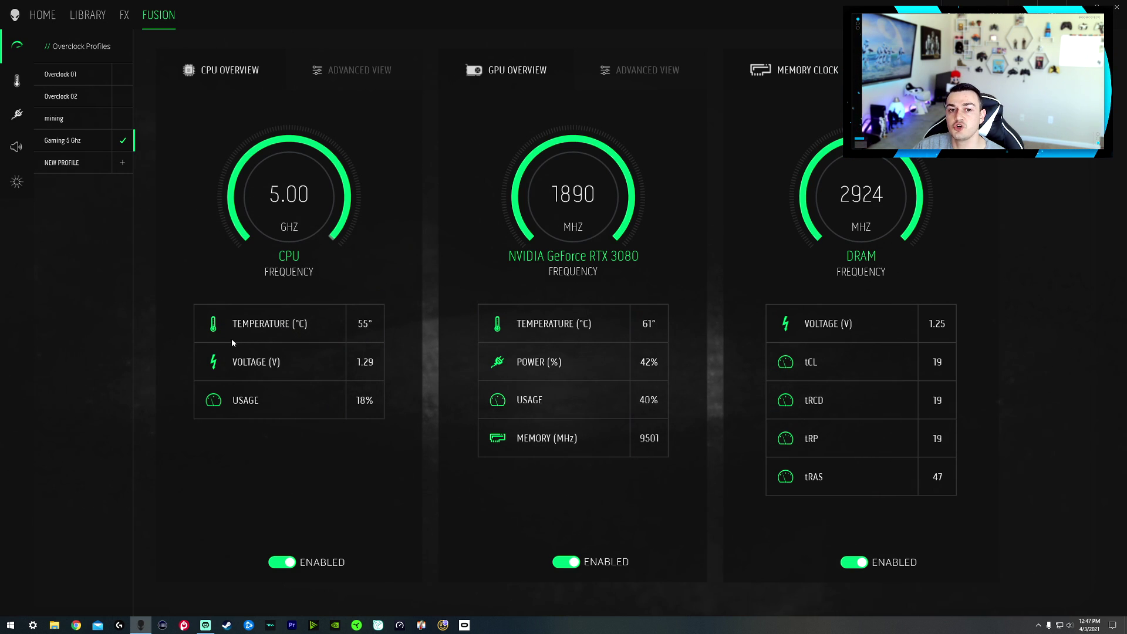
pyautogui.click(51, 74)
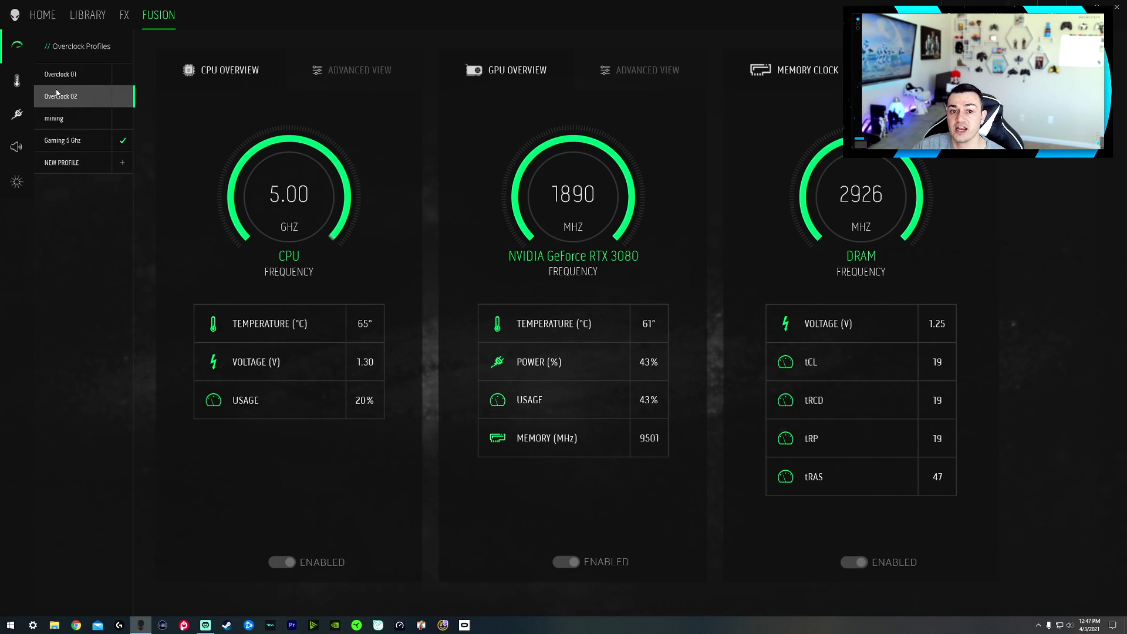
pyautogui.click(54, 96)
pyautogui.click(63, 78)
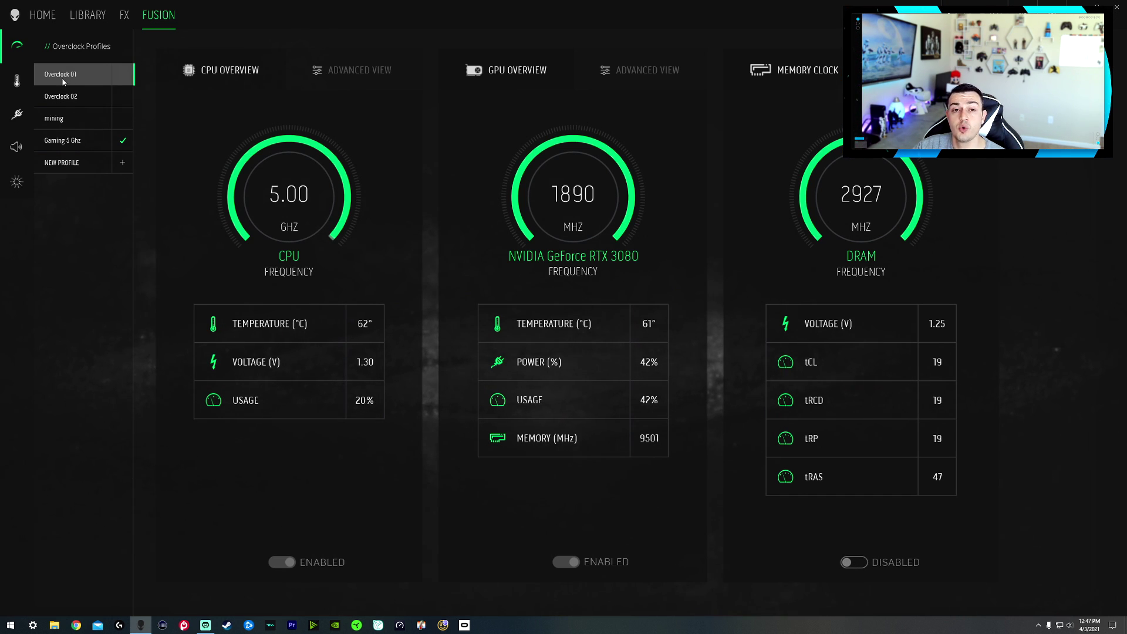
pyautogui.click(318, 69)
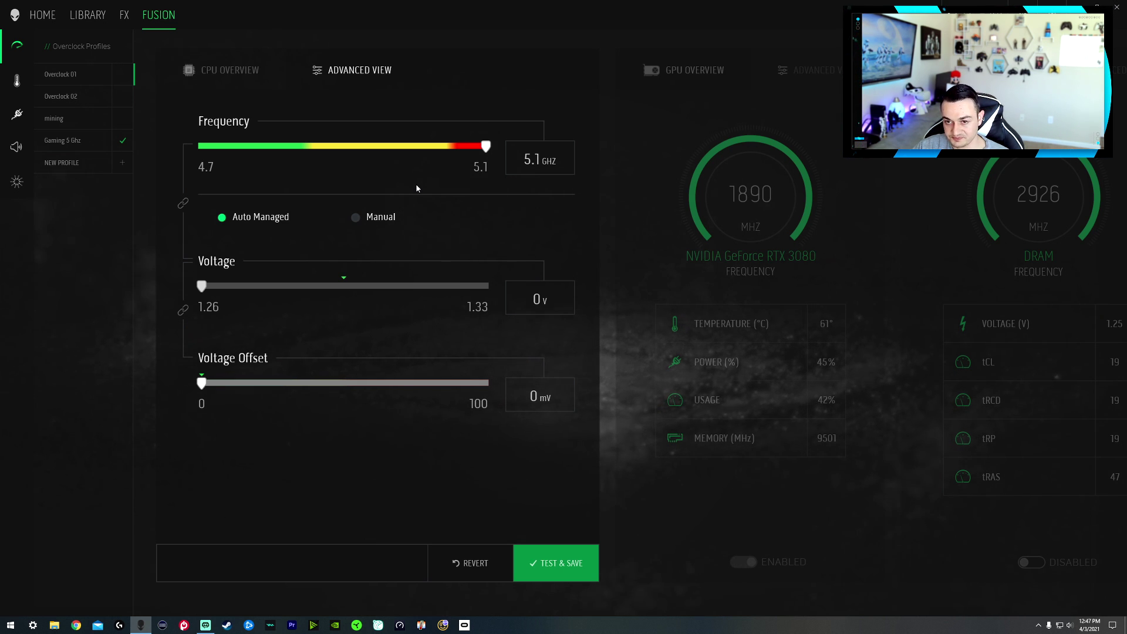
pyautogui.click(487, 147)
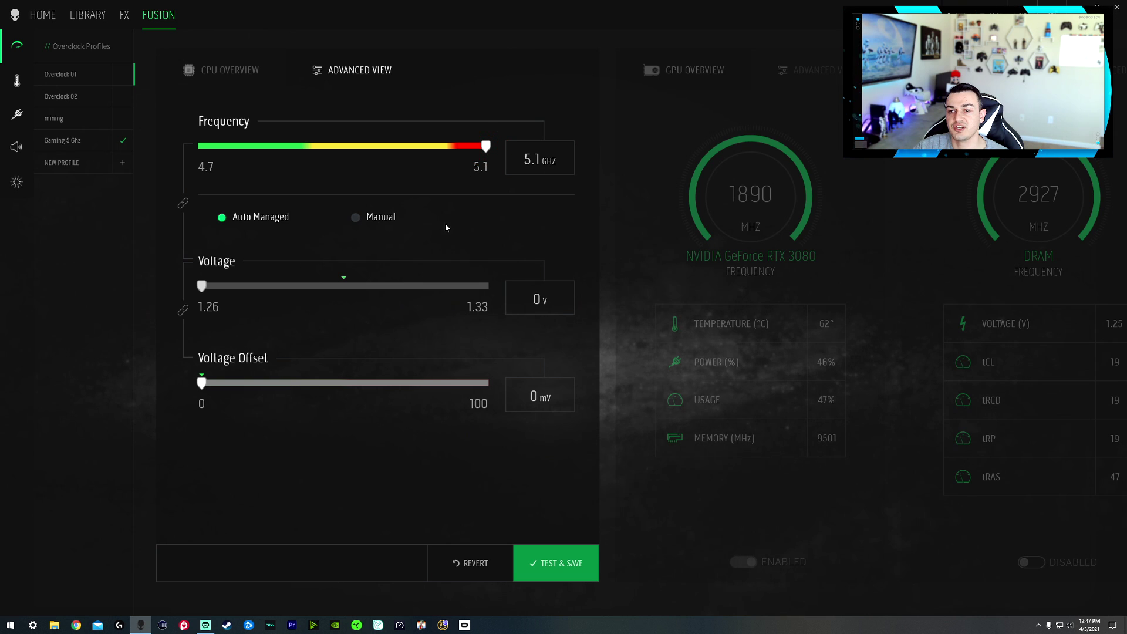
pyautogui.click(486, 145)
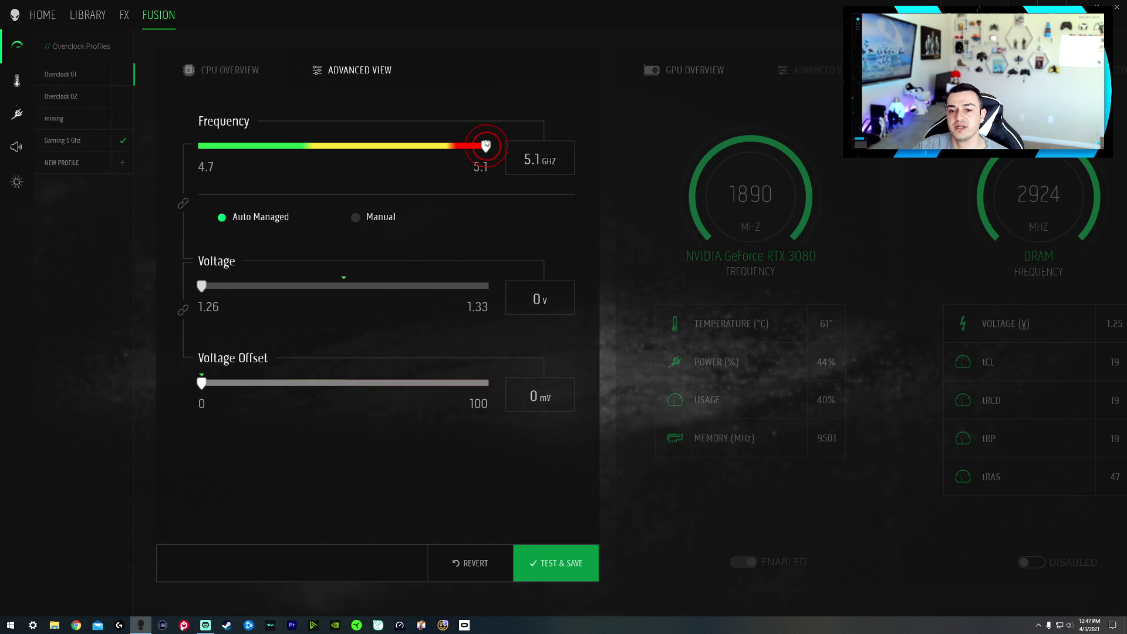
pyautogui.click(486, 145)
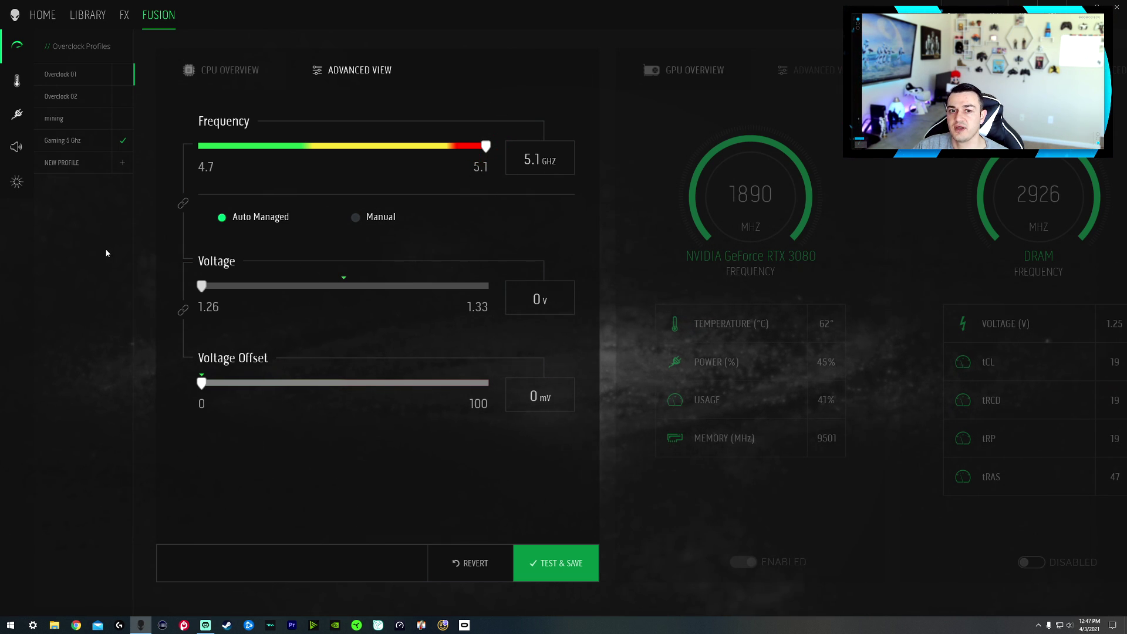
# - Try the Auto Managed and Manual voltage modes in Overclock 02's advanced CPU settings, and discard the changes
pyautogui.click(72, 97)
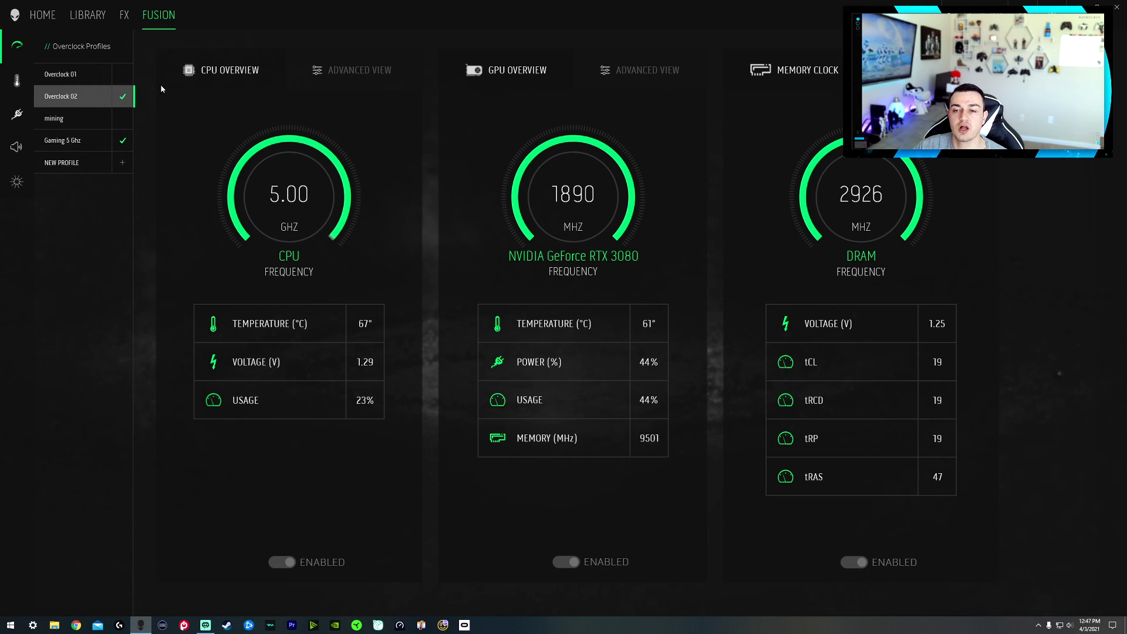
pyautogui.click(337, 72)
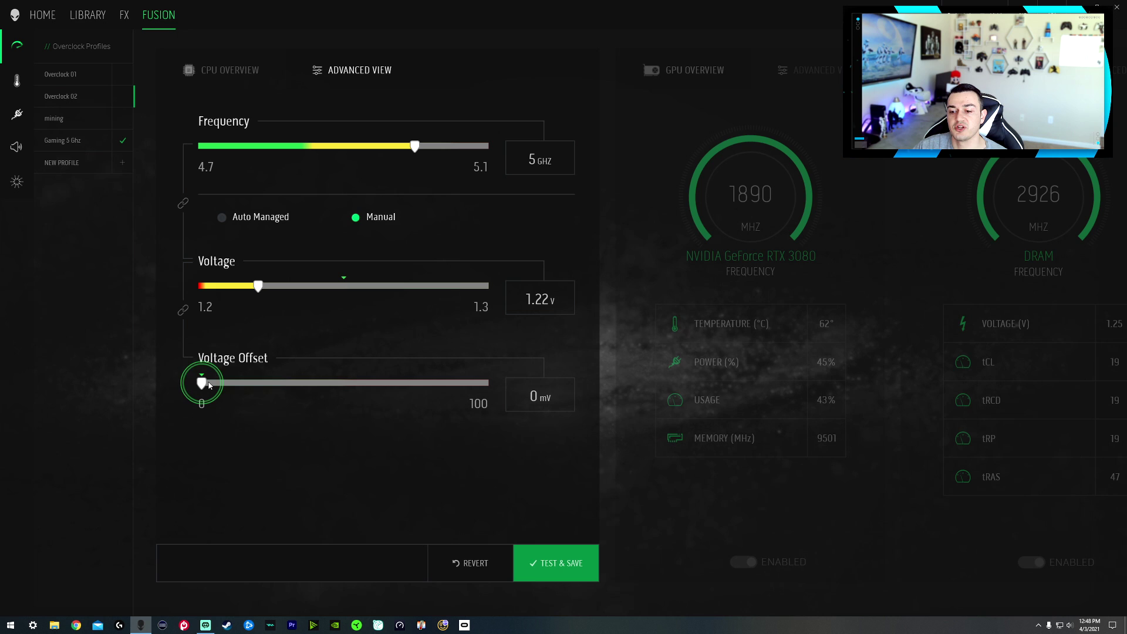
pyautogui.click(226, 221)
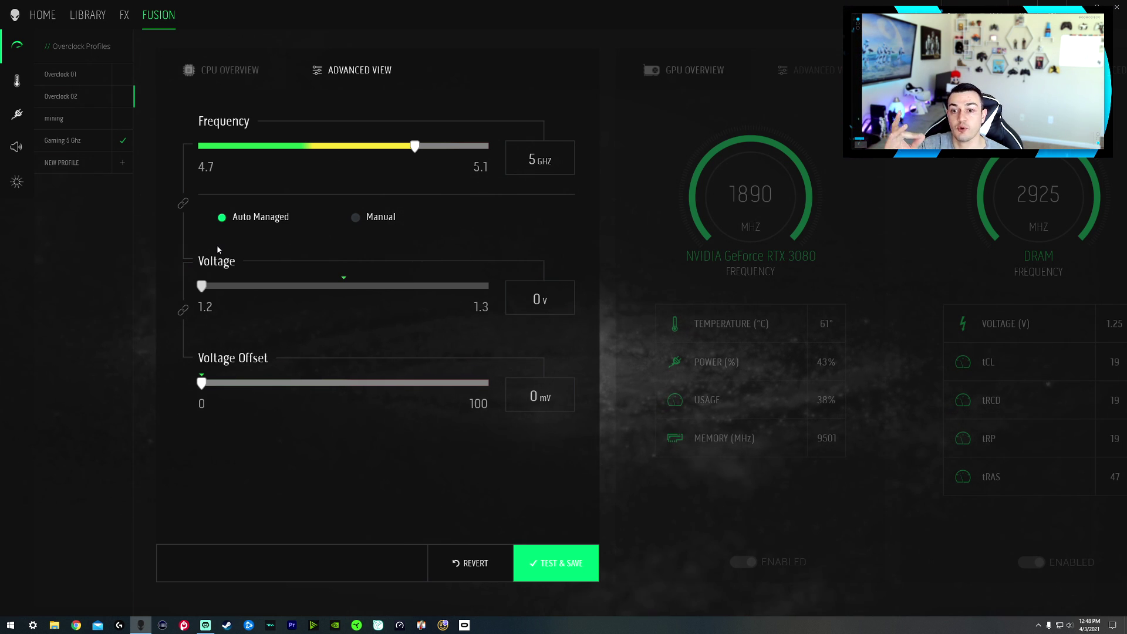
pyautogui.click(362, 217)
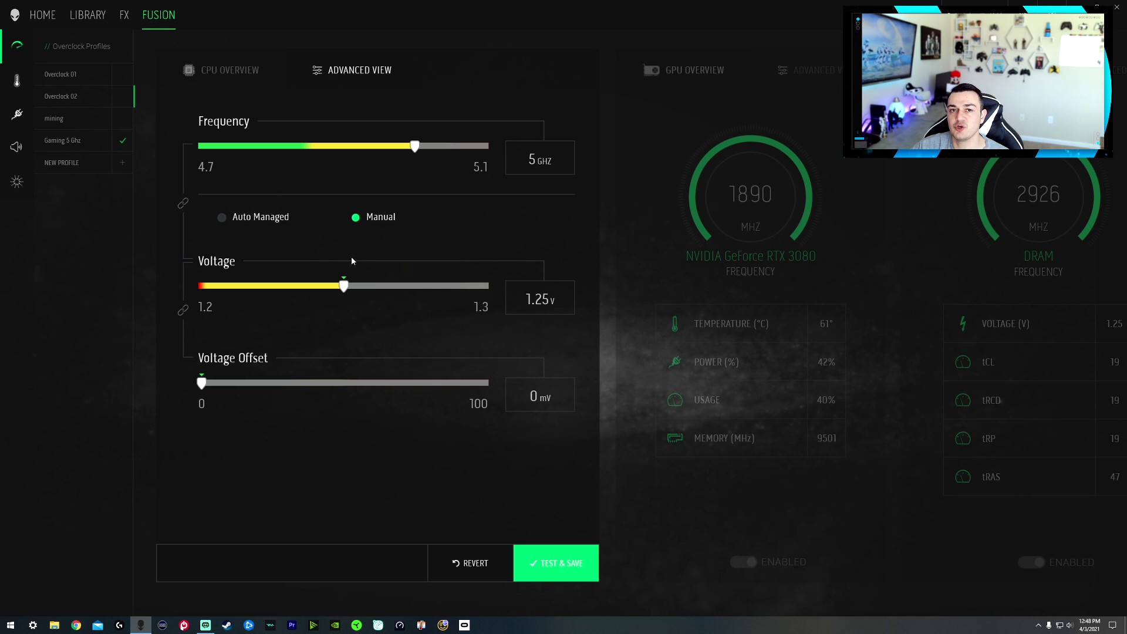
pyautogui.click(93, 283)
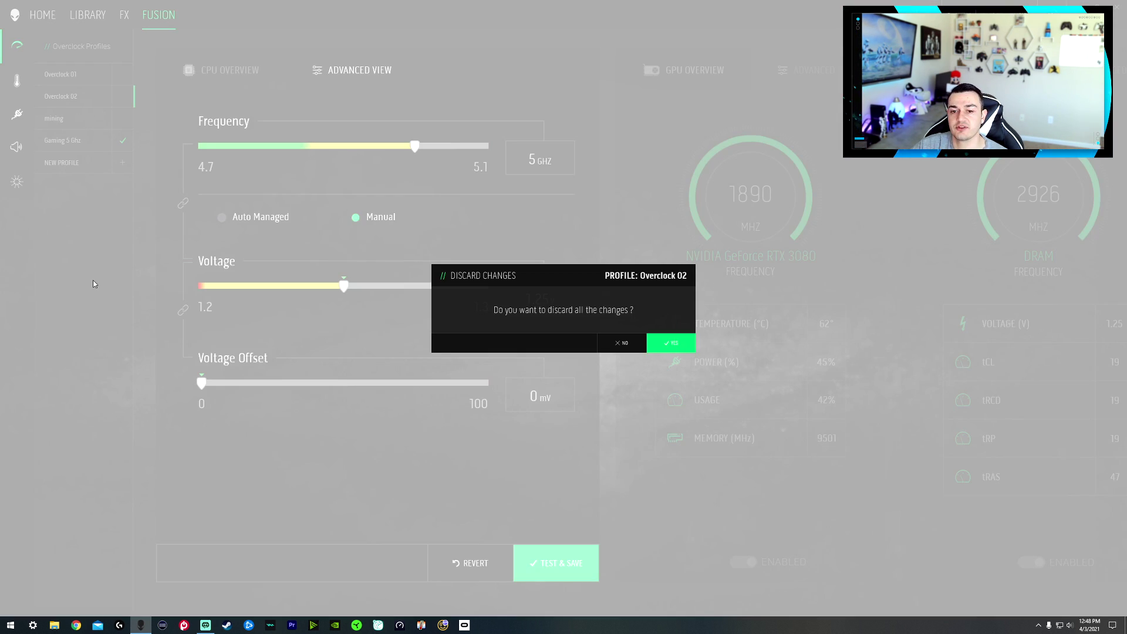
pyautogui.click(672, 343)
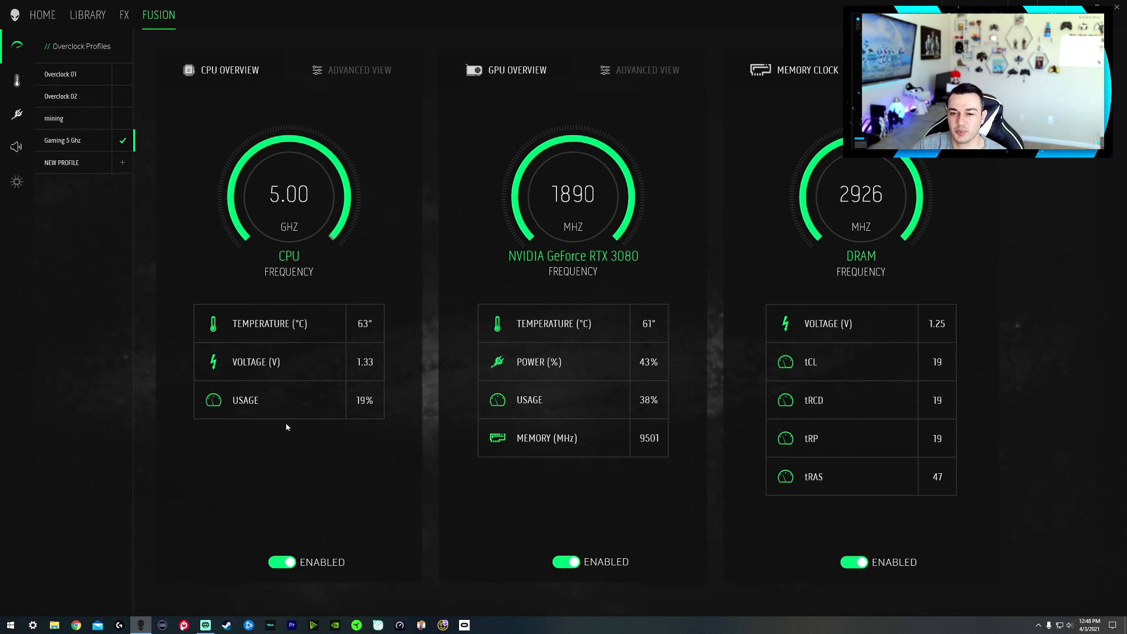
# - Switch the temperature readings to Fahrenheit and back to Celsius, and turn the CPU overclock off and on again
pyautogui.click(361, 330)
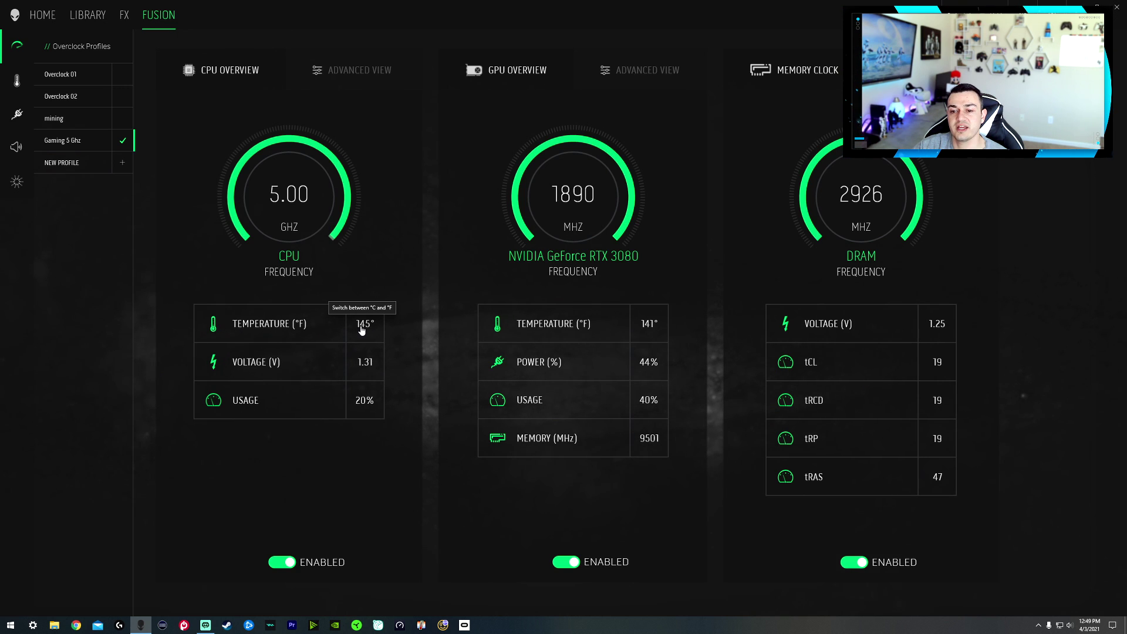
pyautogui.click(362, 330)
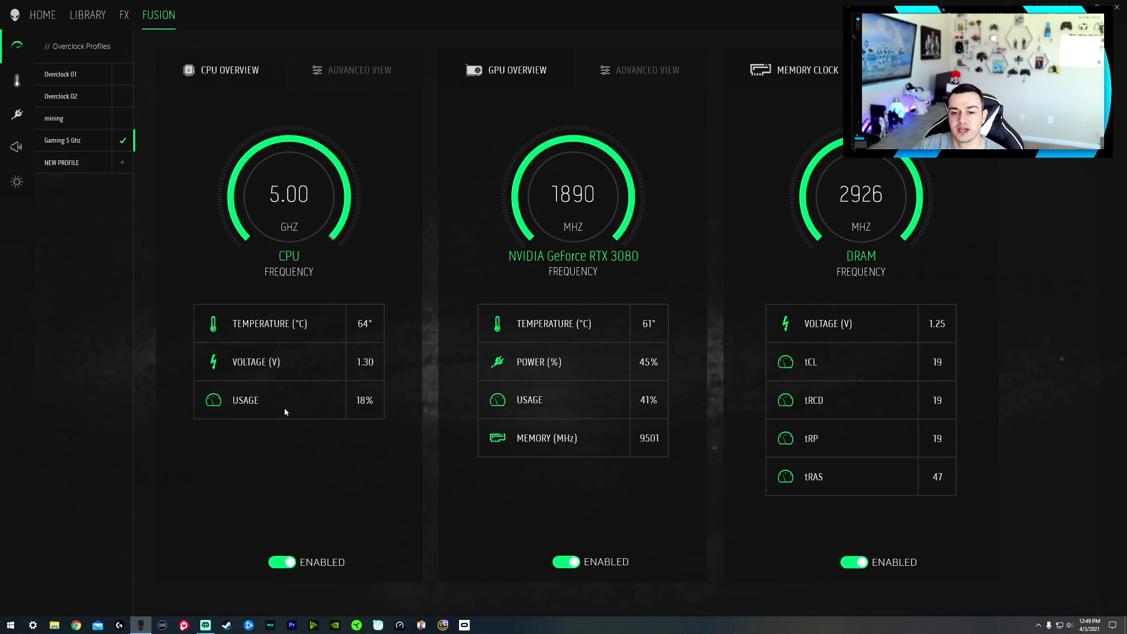
pyautogui.click(282, 562)
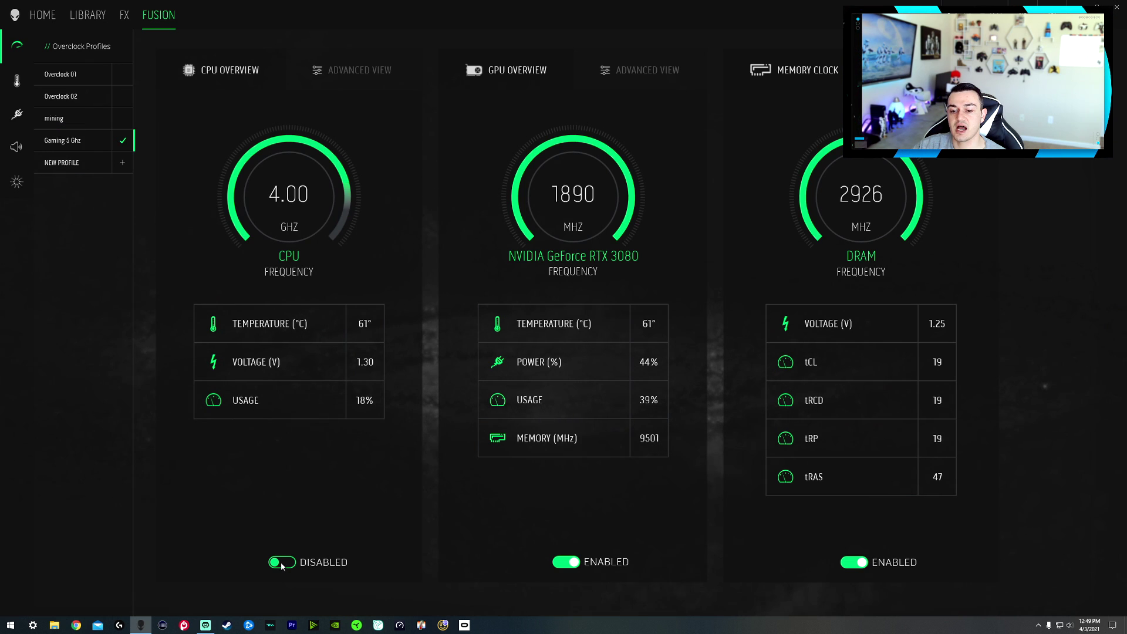
pyautogui.click(282, 563)
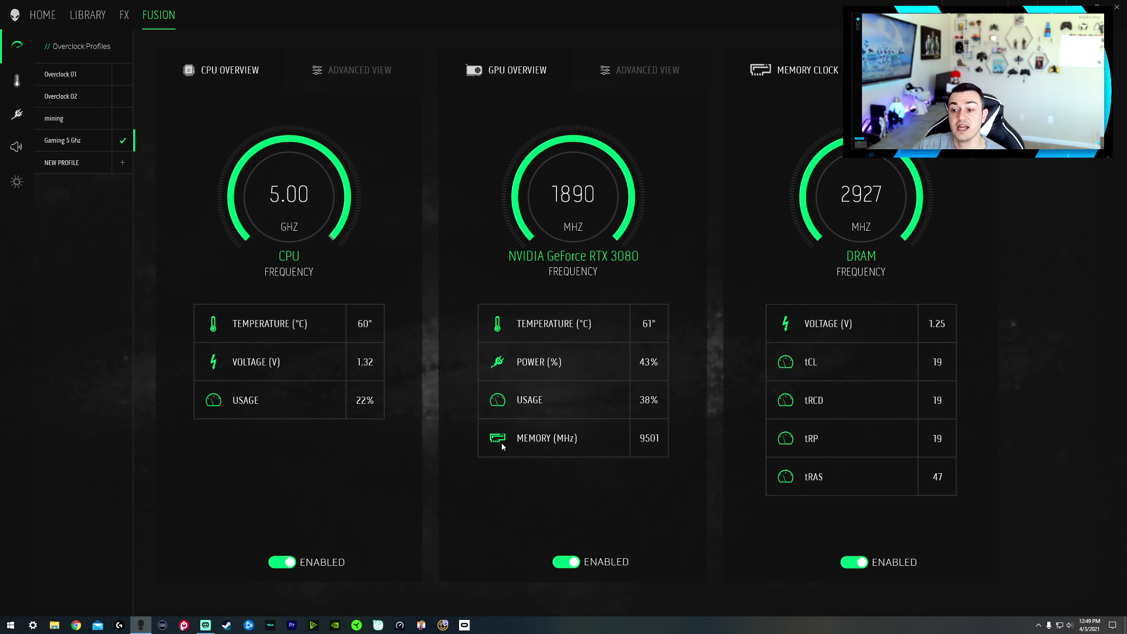
# - View the overclock profile choices of the default system profile on the home page
pyautogui.click(43, 15)
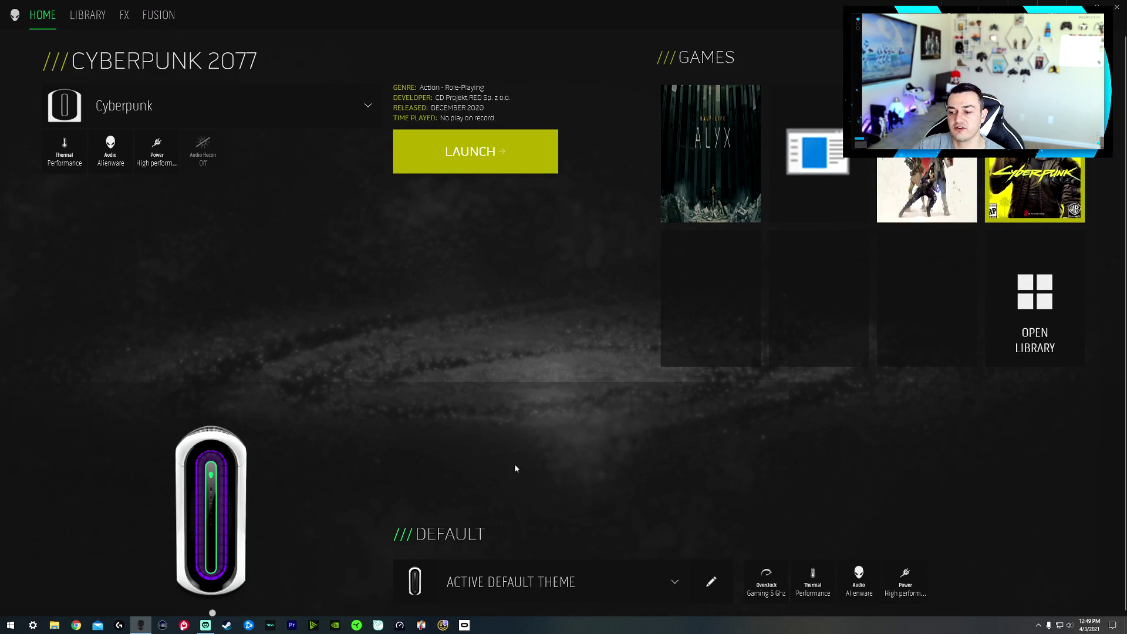
pyautogui.click(767, 582)
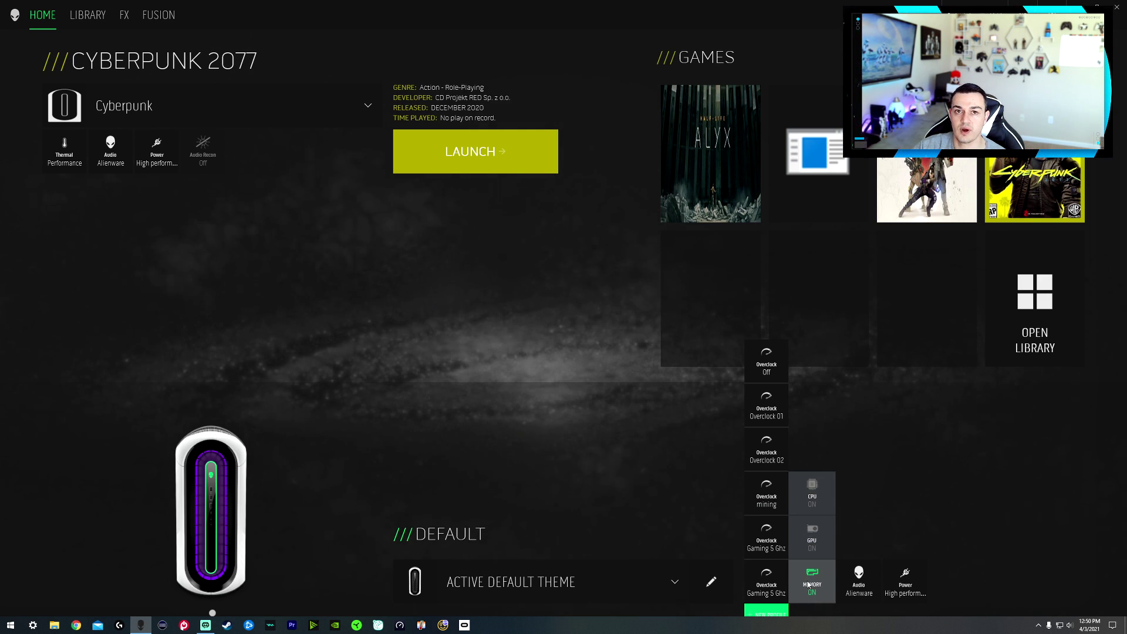
# - Try unlinking the power and thermal limits in the Gaming 5 Ghz profile's advanced GPU settings, and discard the changes
pyautogui.click(164, 13)
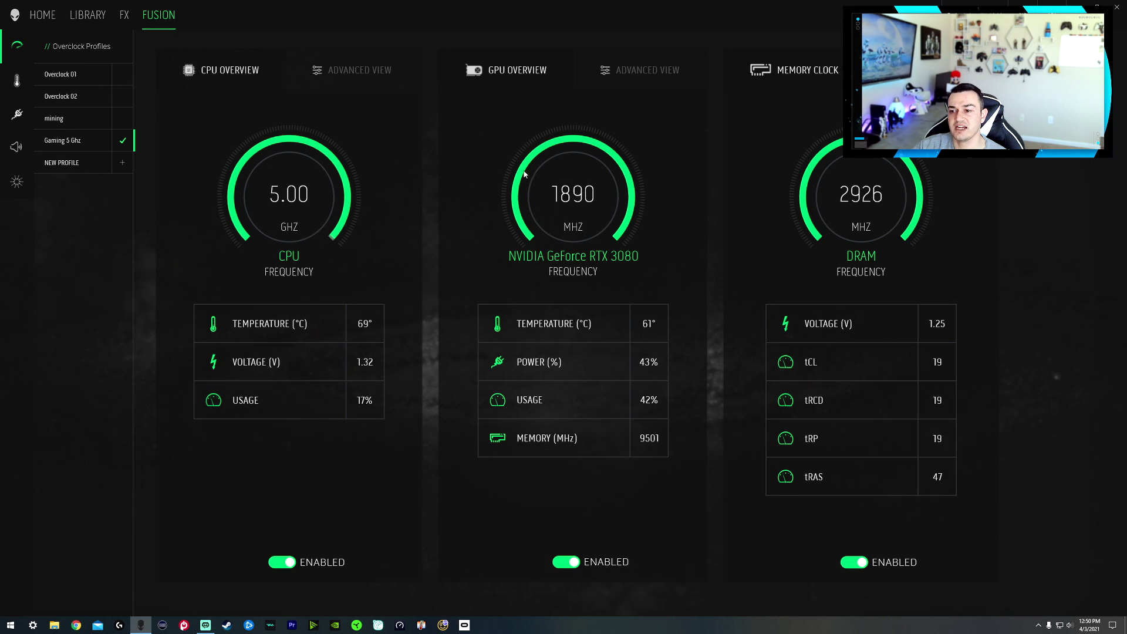
pyautogui.click(647, 324)
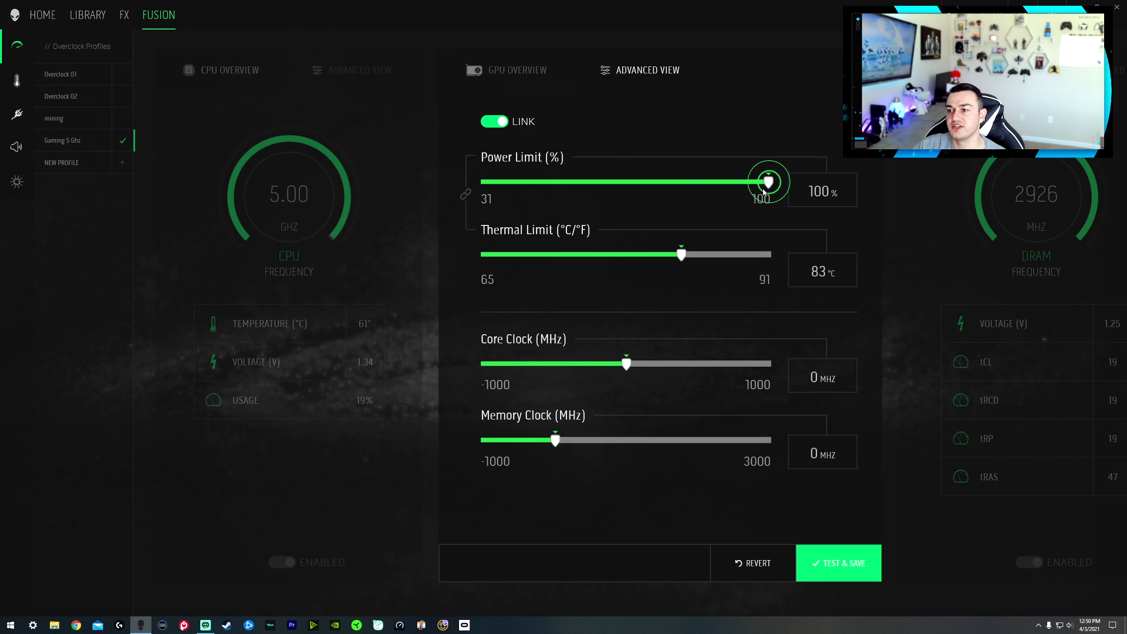
pyautogui.moveTo(769, 182)
pyautogui.mouseDown()
pyautogui.moveTo(640, 186)
pyautogui.moveTo(768, 182)
pyautogui.mouseUp()
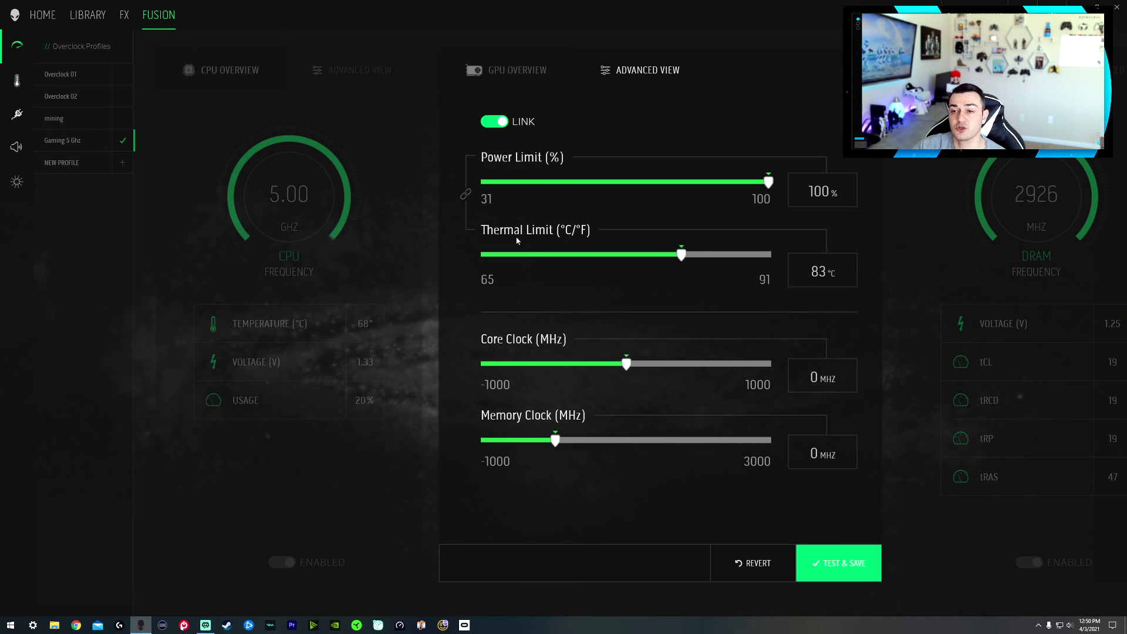
pyautogui.click(494, 122)
pyautogui.moveTo(768, 182)
pyautogui.mouseDown()
pyautogui.moveTo(659, 182)
pyautogui.moveTo(769, 182)
pyautogui.mouseUp()
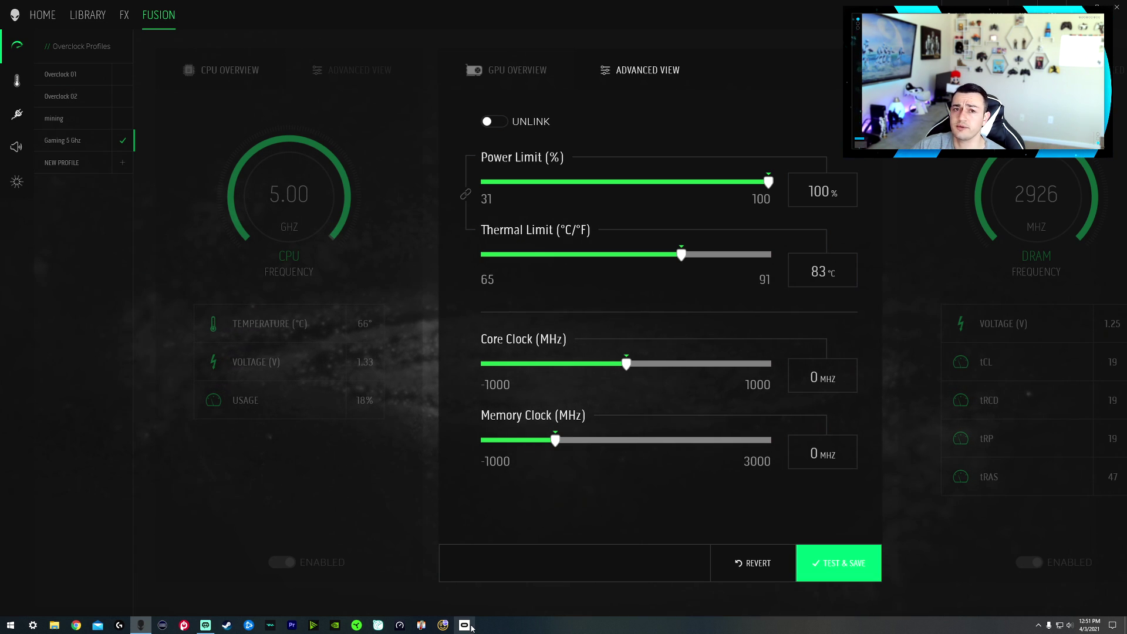
pyautogui.click(307, 562)
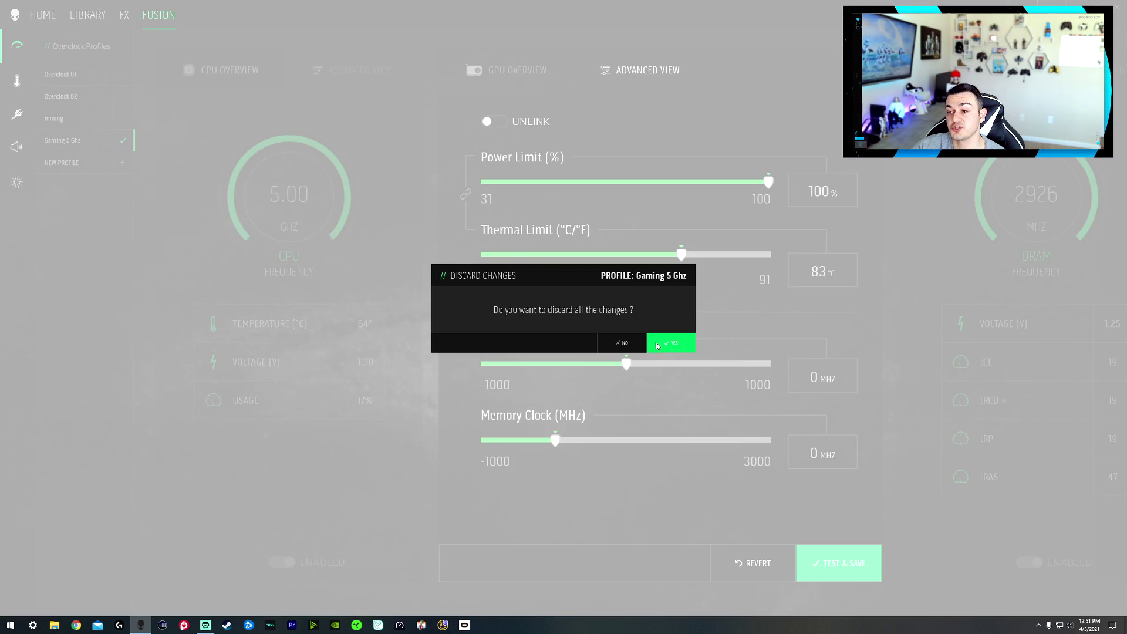
pyautogui.click(657, 346)
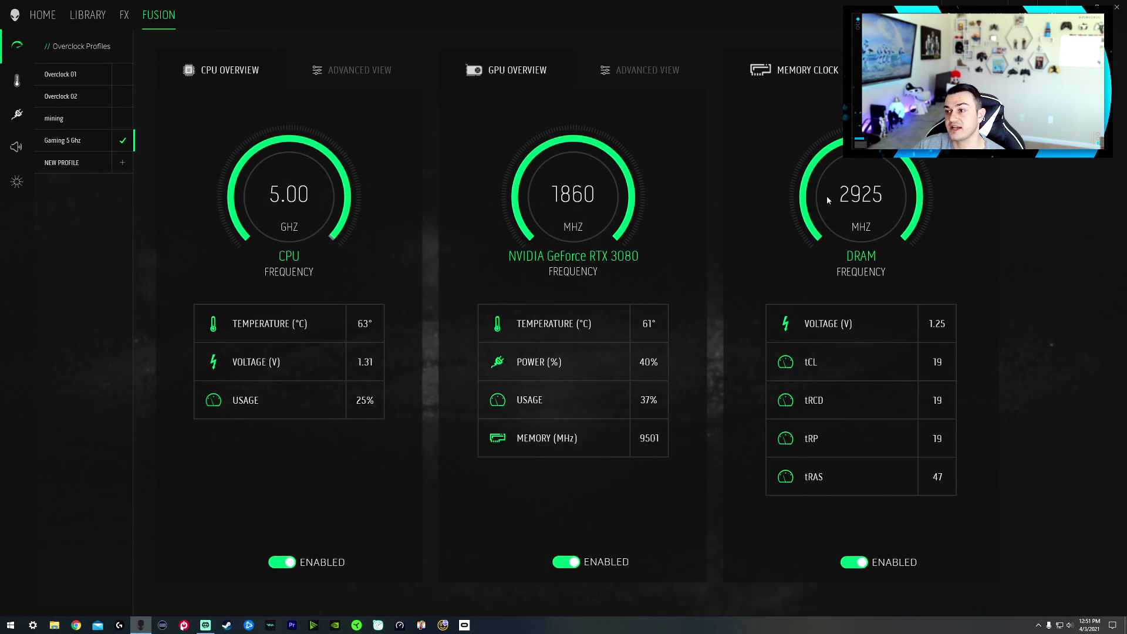
# - Try disabling the memory overclock in the Gaming 5 Ghz profile, decline saving it, and choose RAM2 again
pyautogui.click(861, 258)
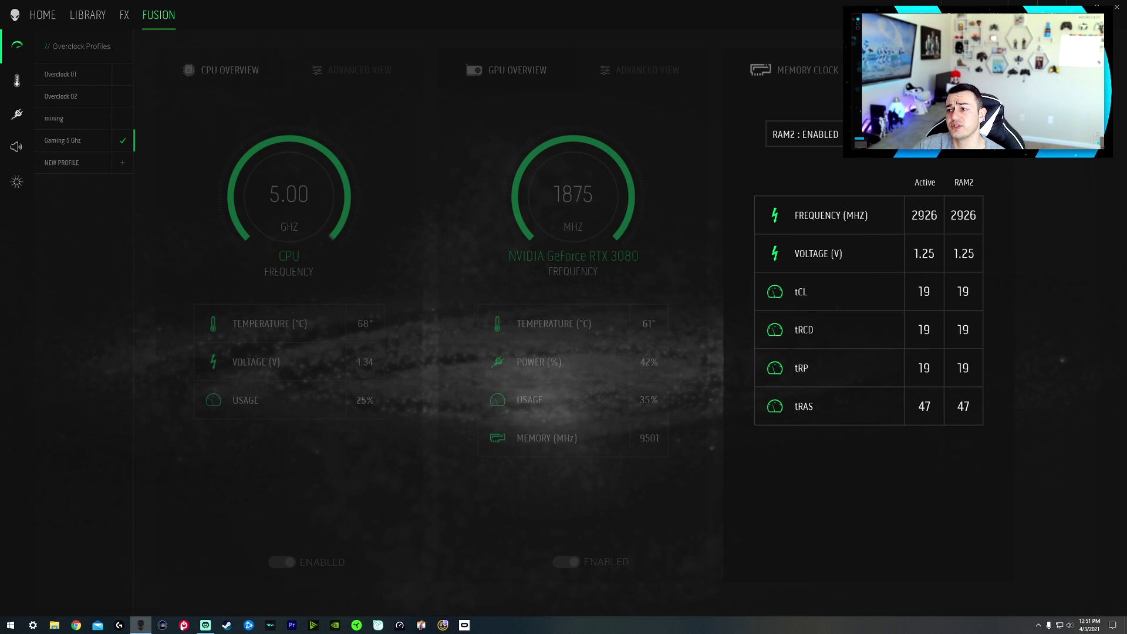
pyautogui.click(805, 134)
pyautogui.click(961, 220)
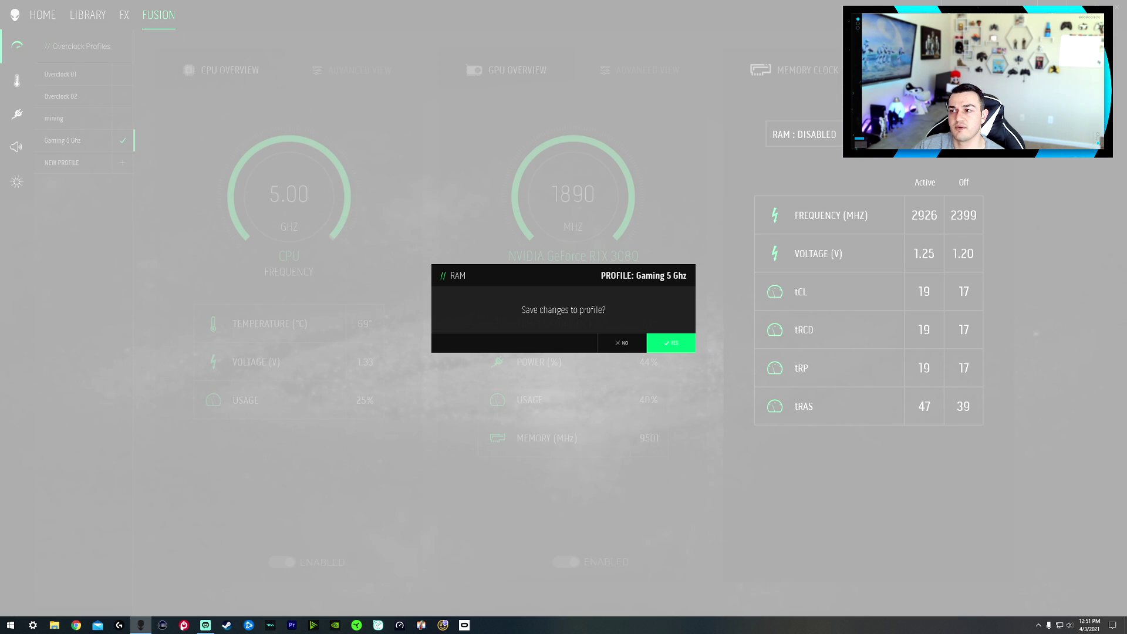
pyautogui.click(620, 344)
pyautogui.click(826, 143)
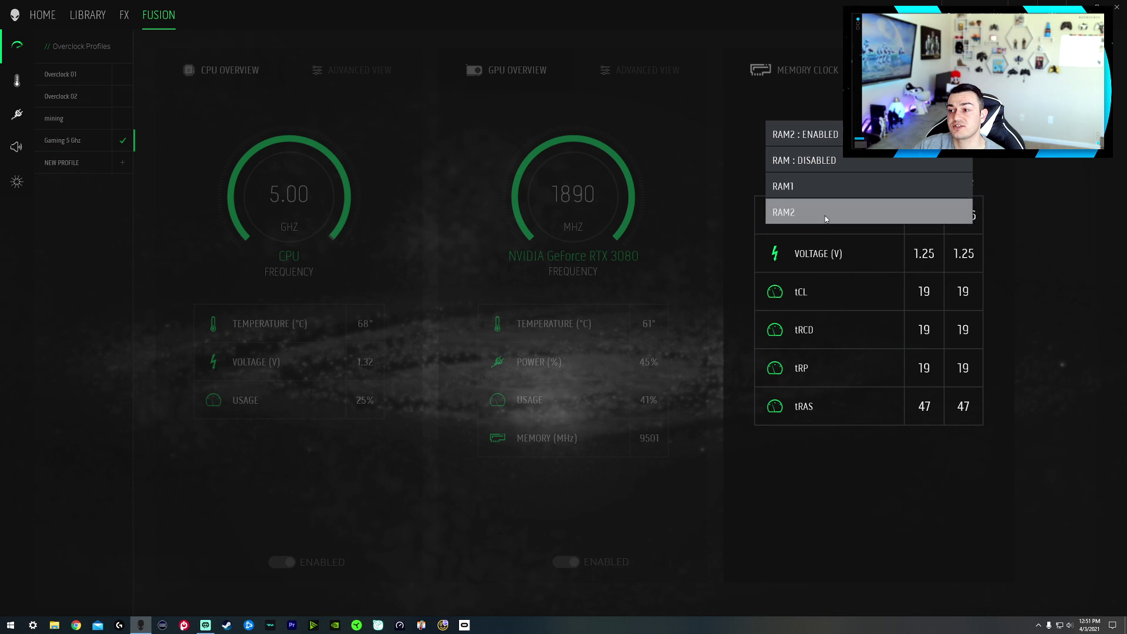
pyautogui.click(826, 216)
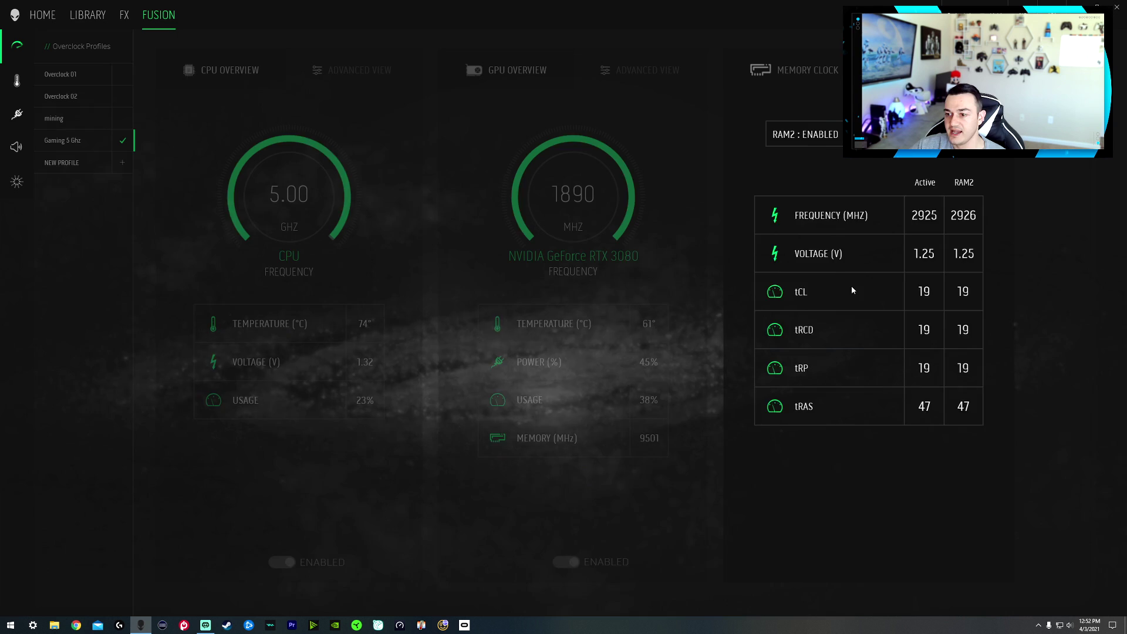
# - Open the thermal profiles, switch the top fan's temperature unit and back, and view its temperature and fan speed history
pyautogui.press('Escape')
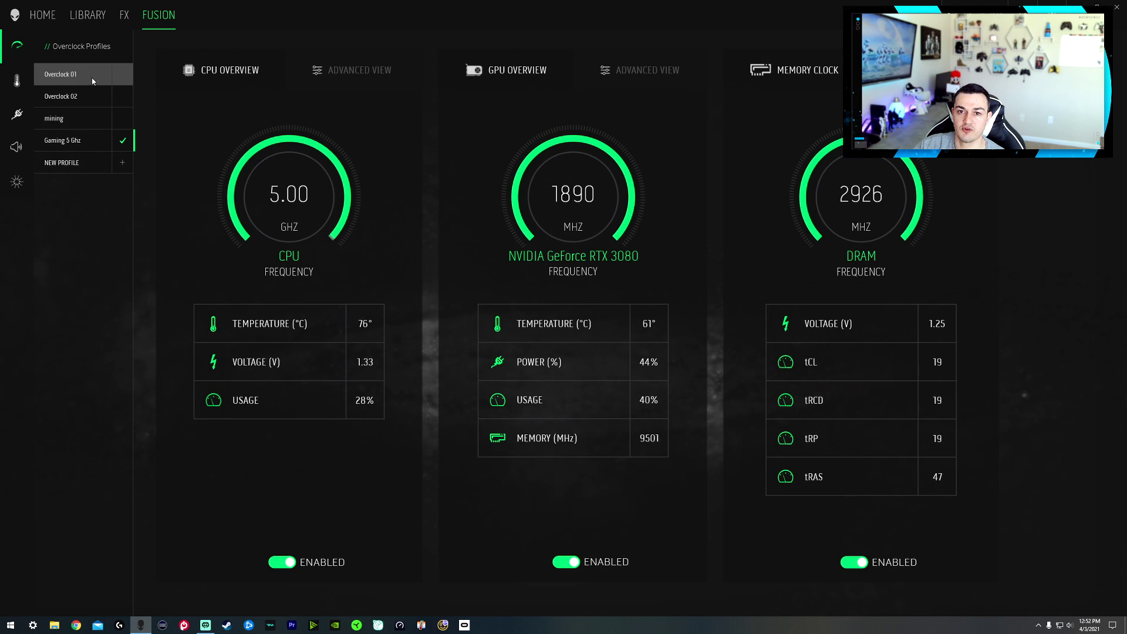
pyautogui.click(16, 80)
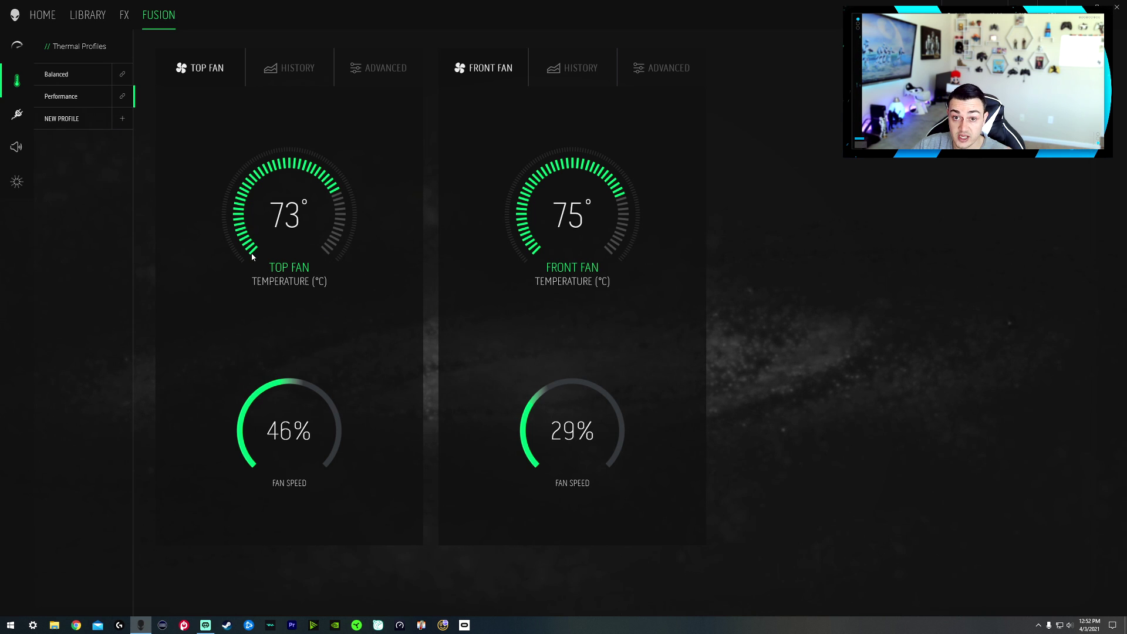
pyautogui.click(290, 211)
pyautogui.click(290, 209)
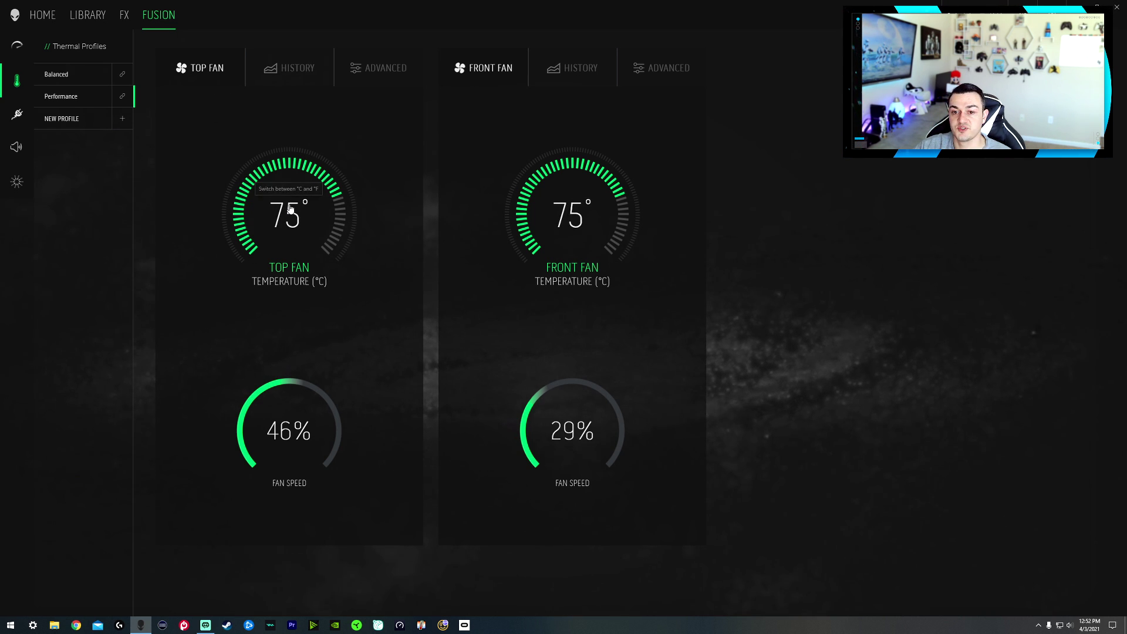
pyautogui.click(306, 83)
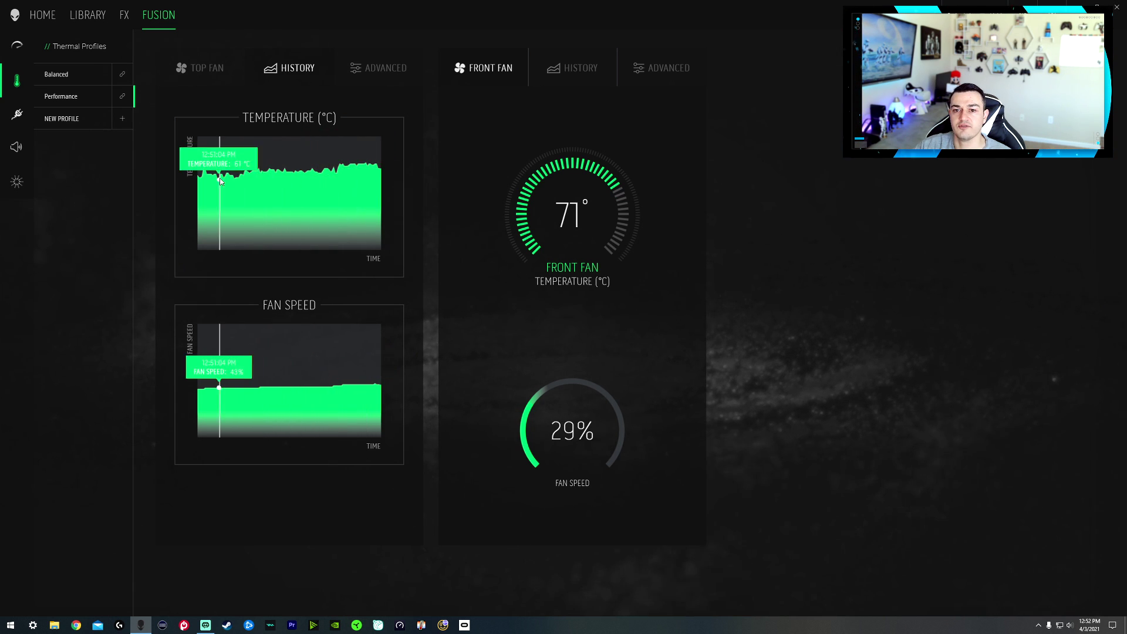
# - Try a Smooth Line curve in the top fan's advanced settings of the Performance profile, and discard the changes
pyautogui.click(360, 80)
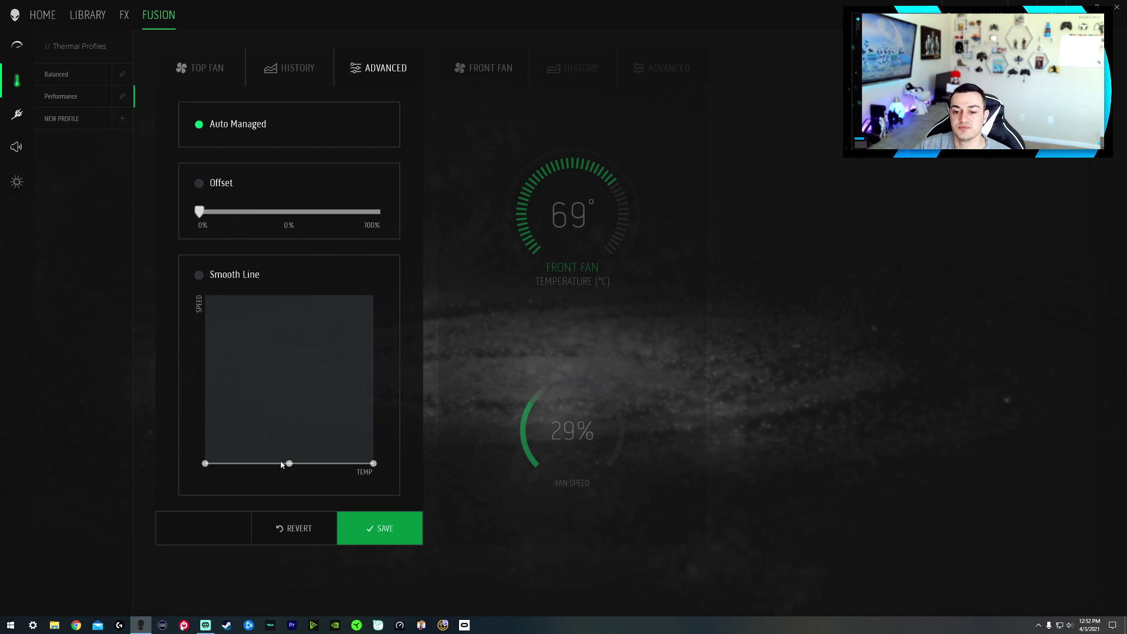
pyautogui.click(233, 282)
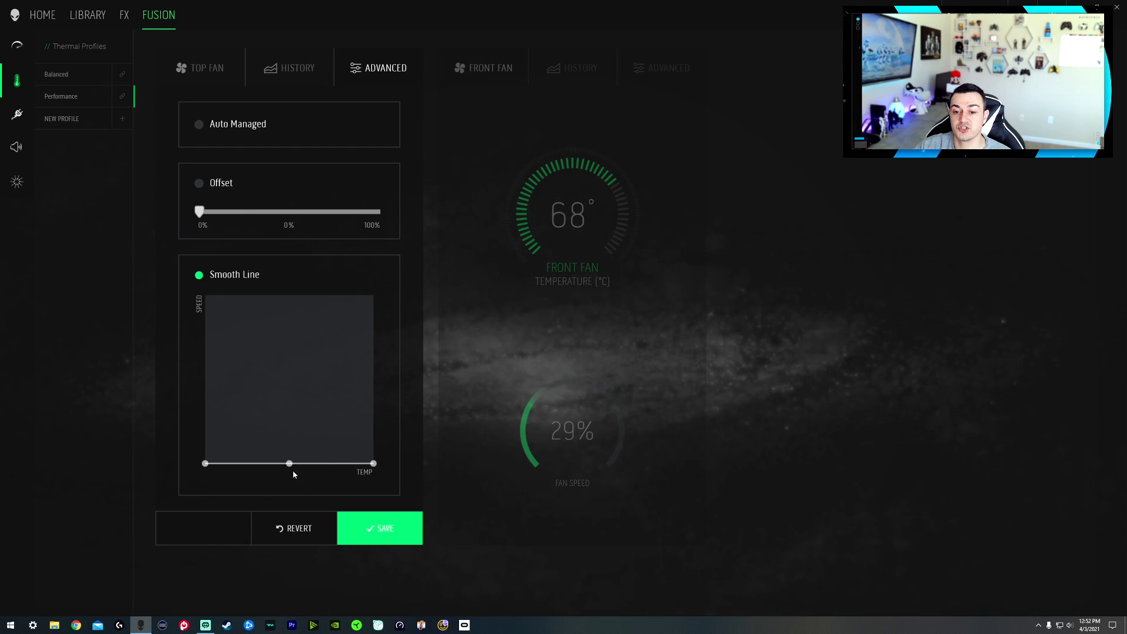
pyautogui.moveTo(290, 463); pyautogui.dragTo(295, 496)
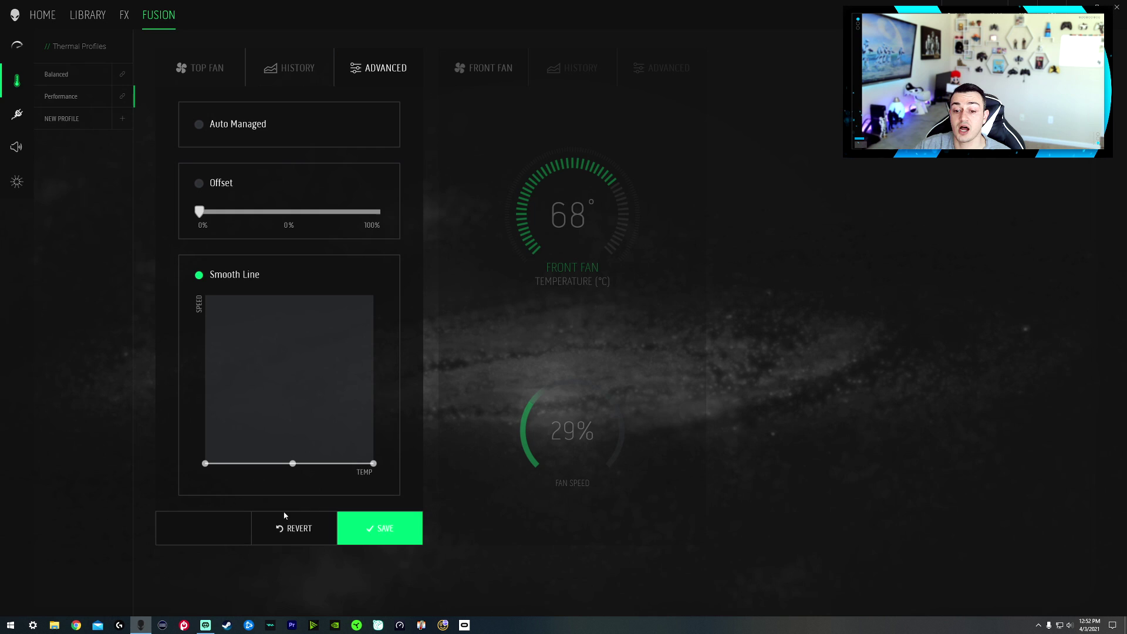
pyautogui.click(292, 528)
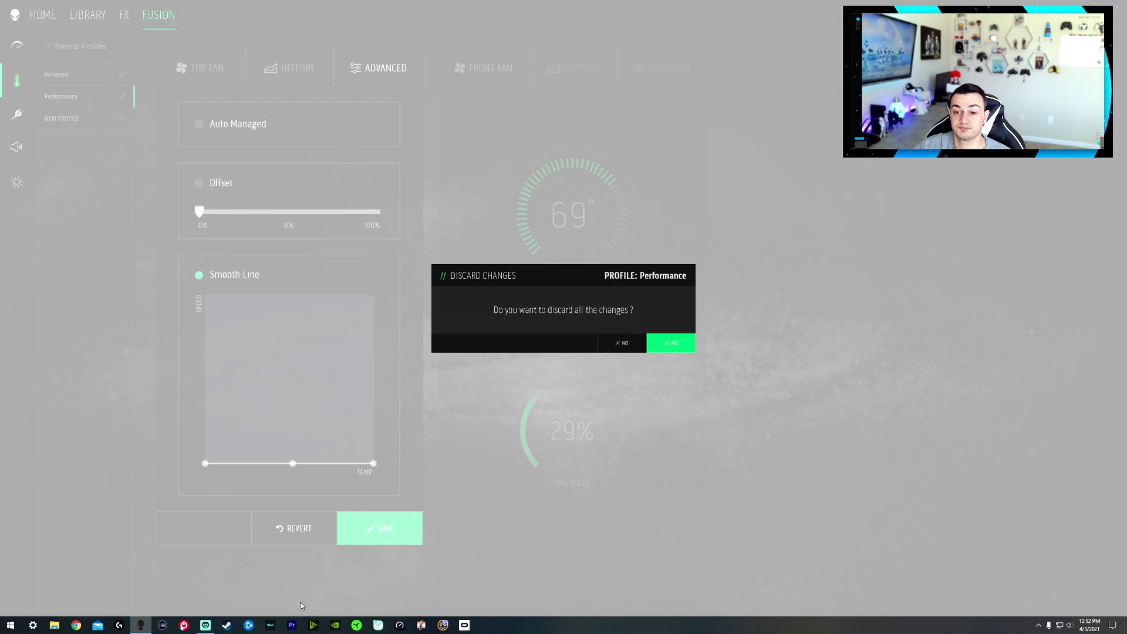
pyautogui.click(670, 343)
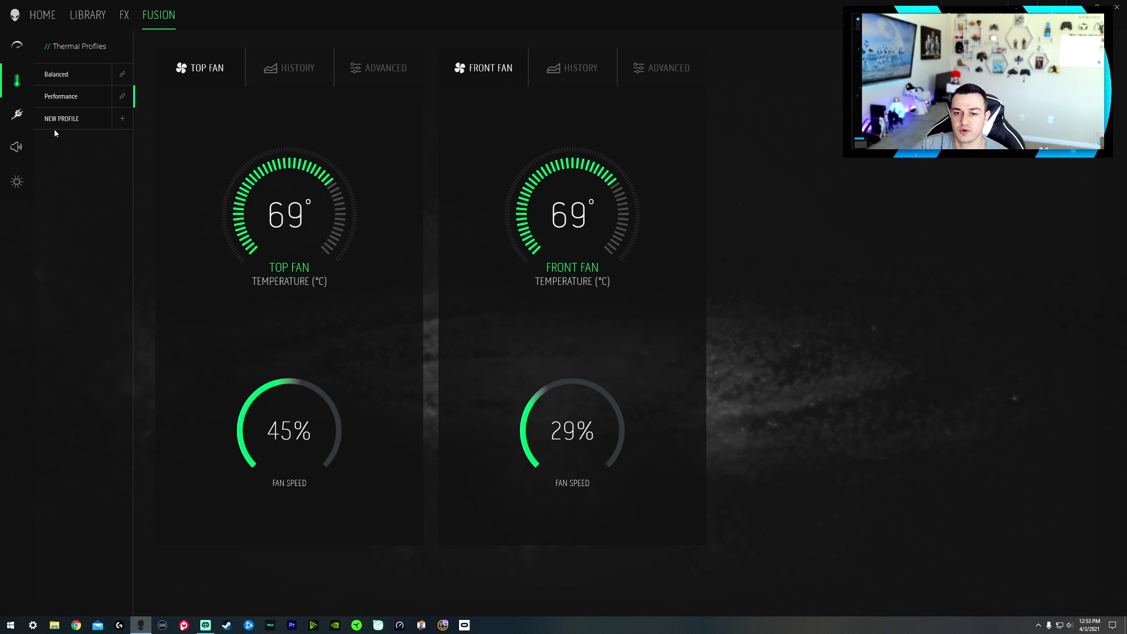
# - Open power management and view the quick-setting choices for turning off the display and for AlienFX
pyautogui.click(16, 114)
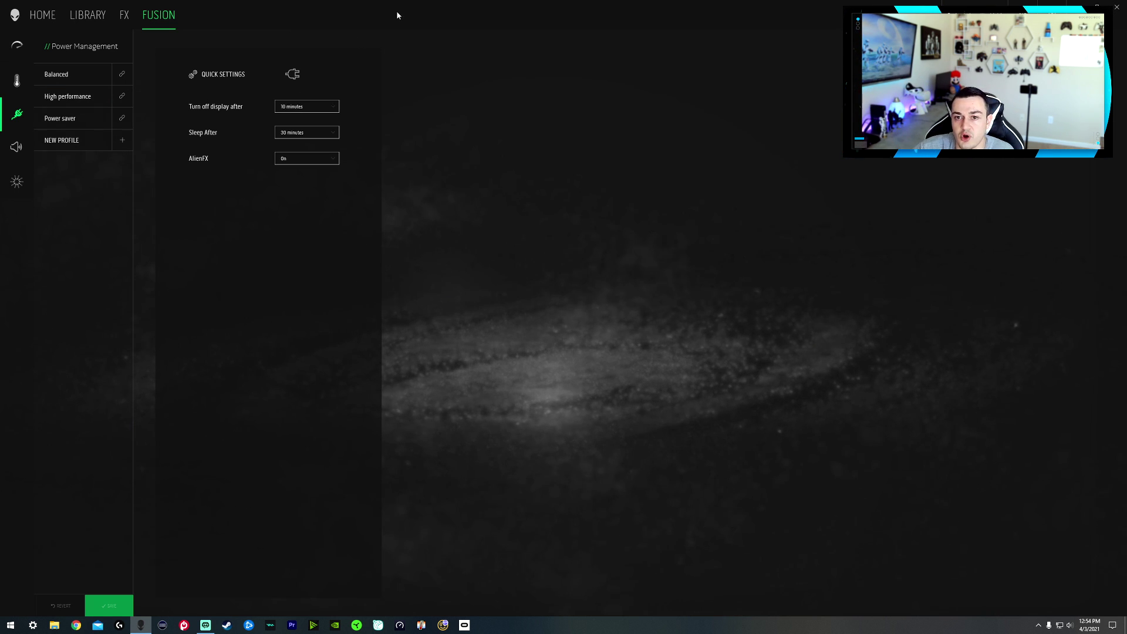
pyautogui.click(305, 106)
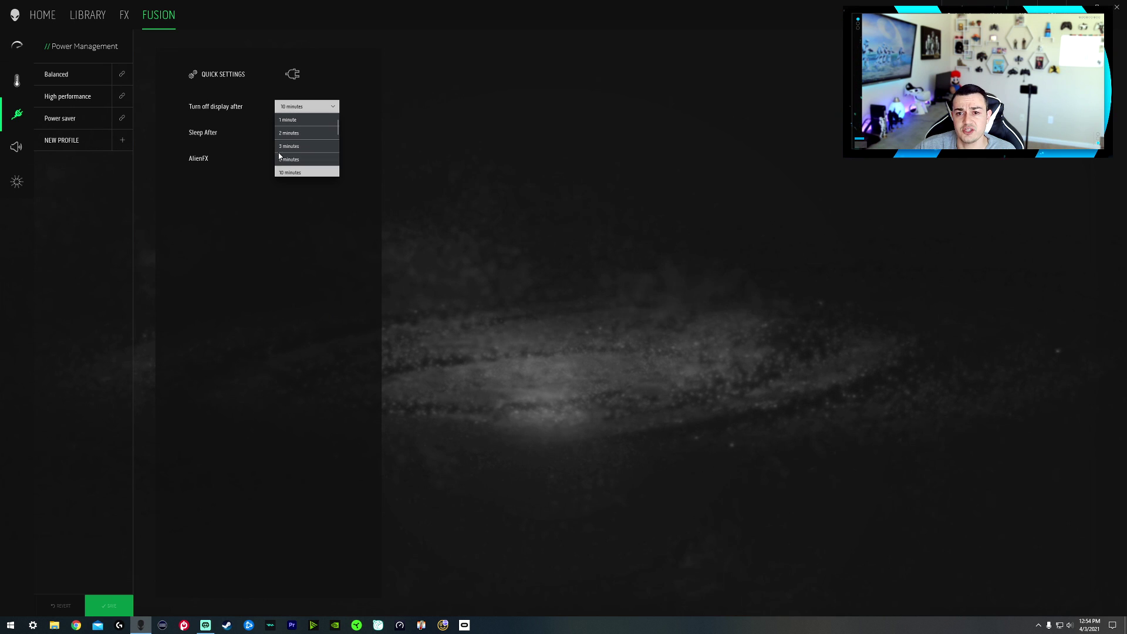
pyautogui.click(254, 237)
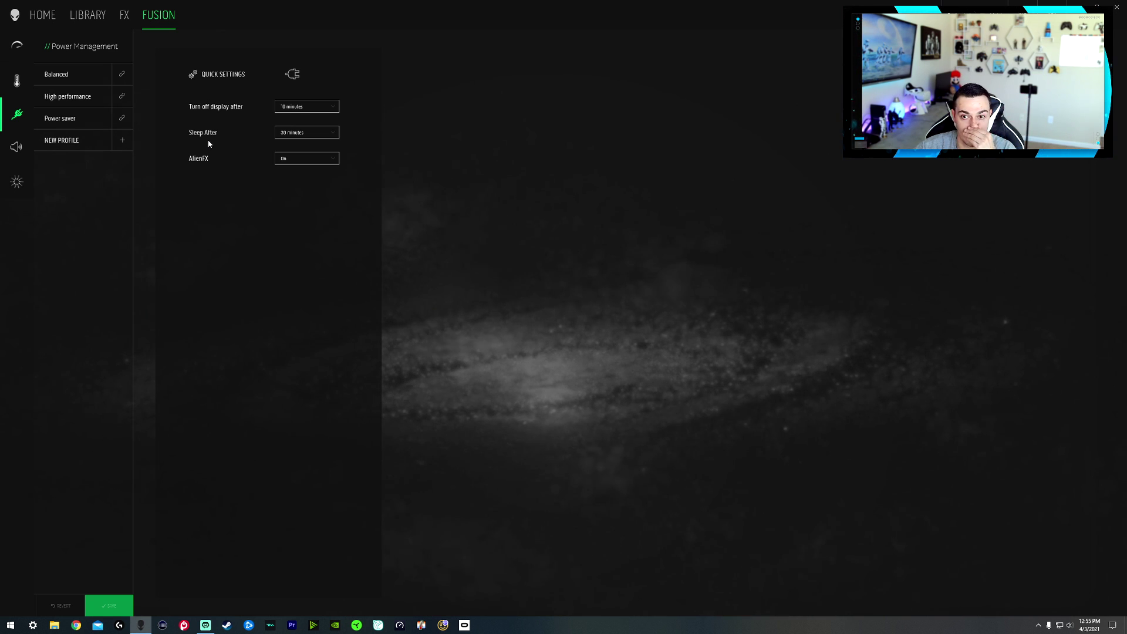
pyautogui.click(287, 160)
pyautogui.click(182, 179)
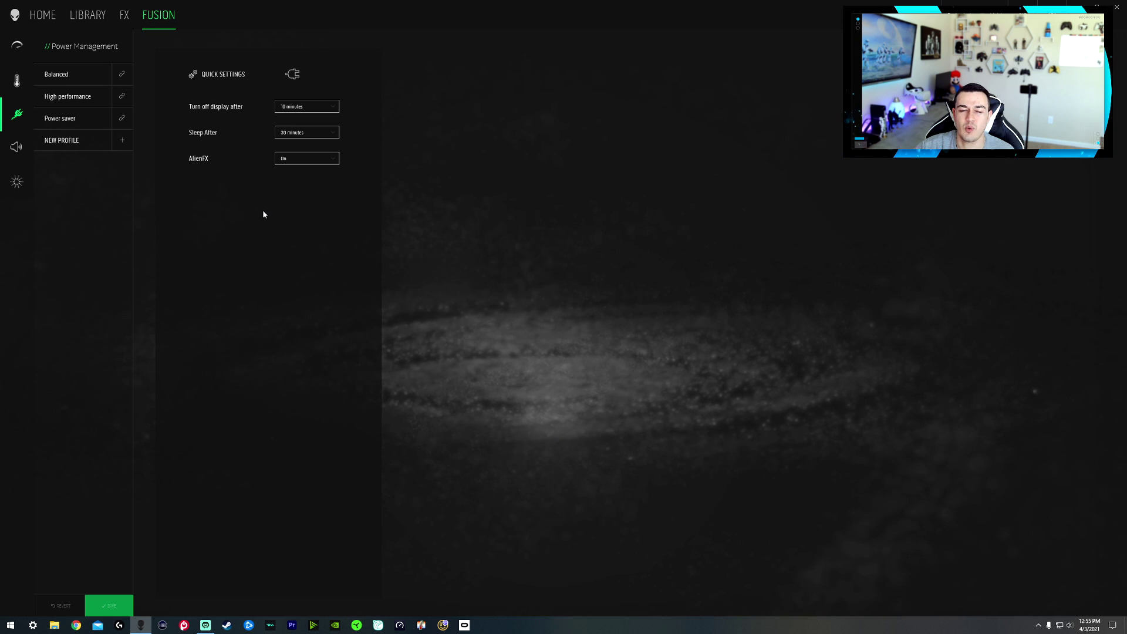
# - Open the audio profiles and raise the system volume to 40
pyautogui.click(17, 146)
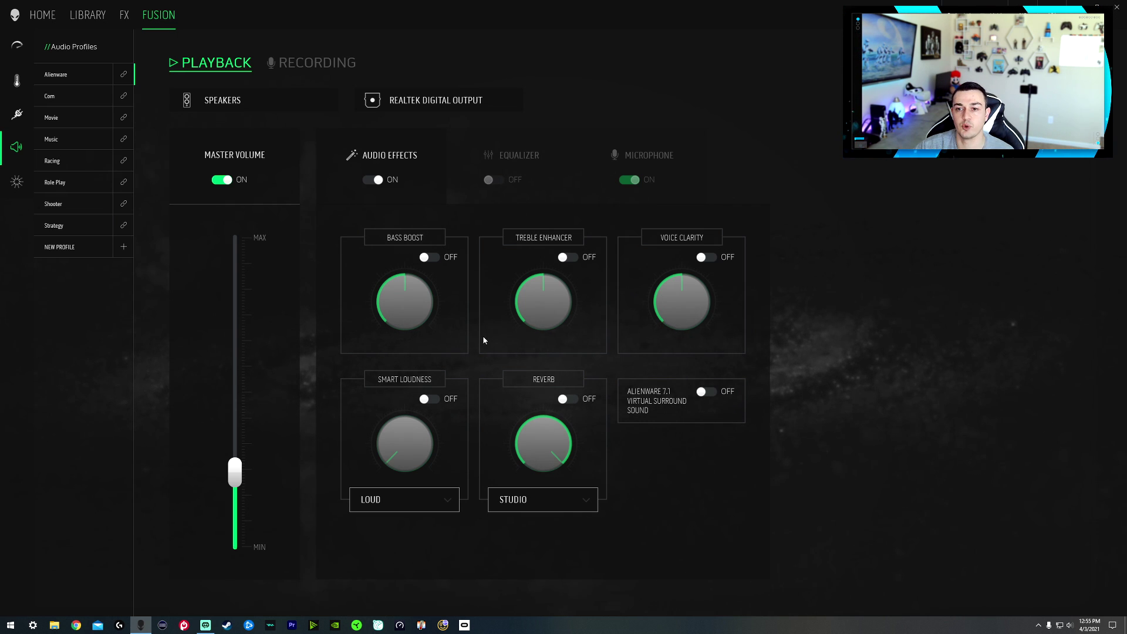
pyautogui.press('XF86AudioRaiseVolume')
pyautogui.press('XF86AudioRaiseVolume')
pyautogui.press('XF86AudioRaiseVolume')
pyautogui.press('XF86AudioRaiseVolume')
pyautogui.press('XF86AudioRaiseVolume')
pyautogui.press('XF86AudioRaiseVolume')
pyautogui.press('XF86AudioRaiseVolume')
pyautogui.press('XF86AudioRaiseVolume')
pyautogui.press('XF86AudioRaiseVolume')
pyautogui.press('XF86AudioRaiseVolume')
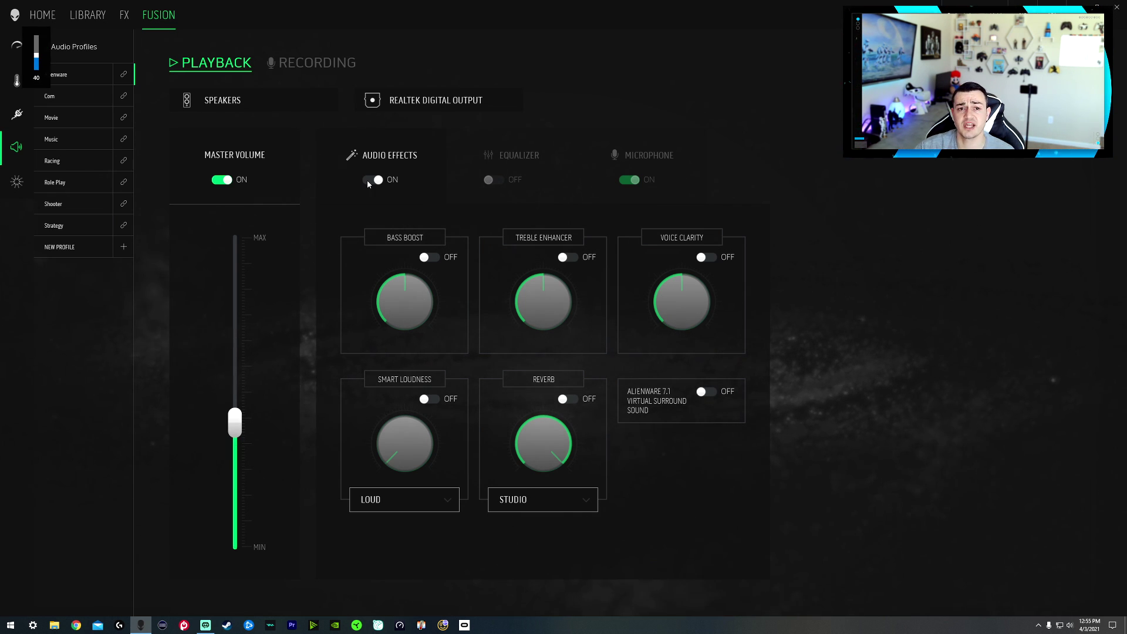
# - Lower the system volume to 30
pyautogui.press('XF86AudioLowerVolume')
pyautogui.press('XF86AudioLowerVolume')
pyautogui.press('XF86AudioLowerVolume')
pyautogui.press('XF86AudioLowerVolume')
pyautogui.press('XF86AudioLowerVolume')
pyautogui.press('XF86AudioLowerVolume')
pyautogui.press('XF86AudioLowerVolume')
pyautogui.press('XF86AudioLowerVolume')
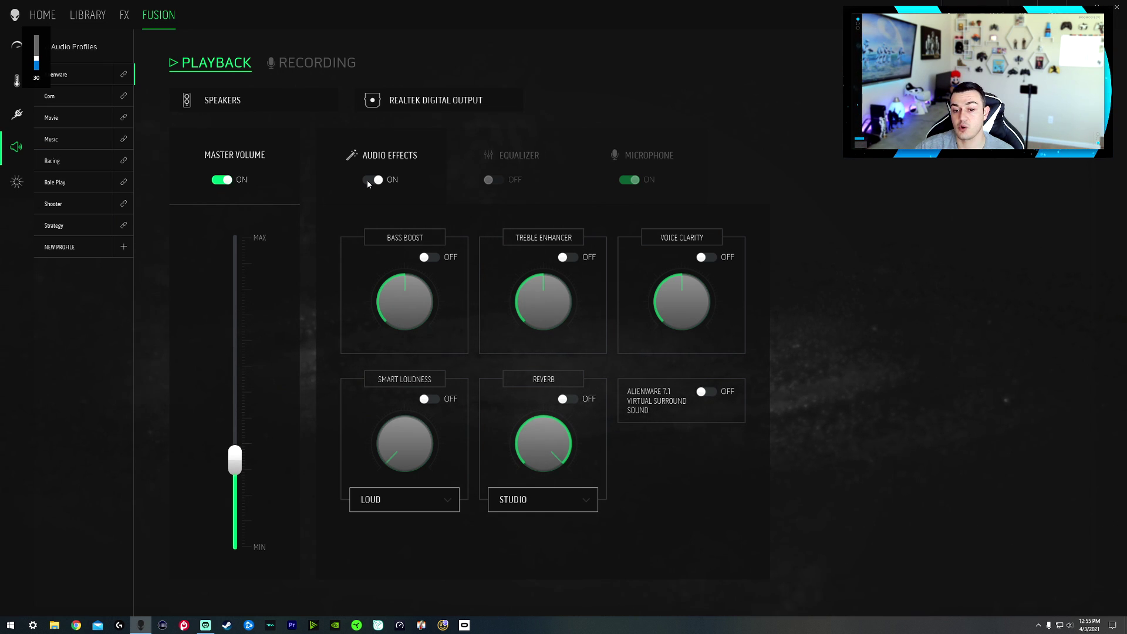
pyautogui.press('XF86AudioRaiseVolume')
# - Set the Logitech G560 speaker volume to 14 in Windows, and lower the playback master volume slightly further
pyautogui.click(1070, 626)
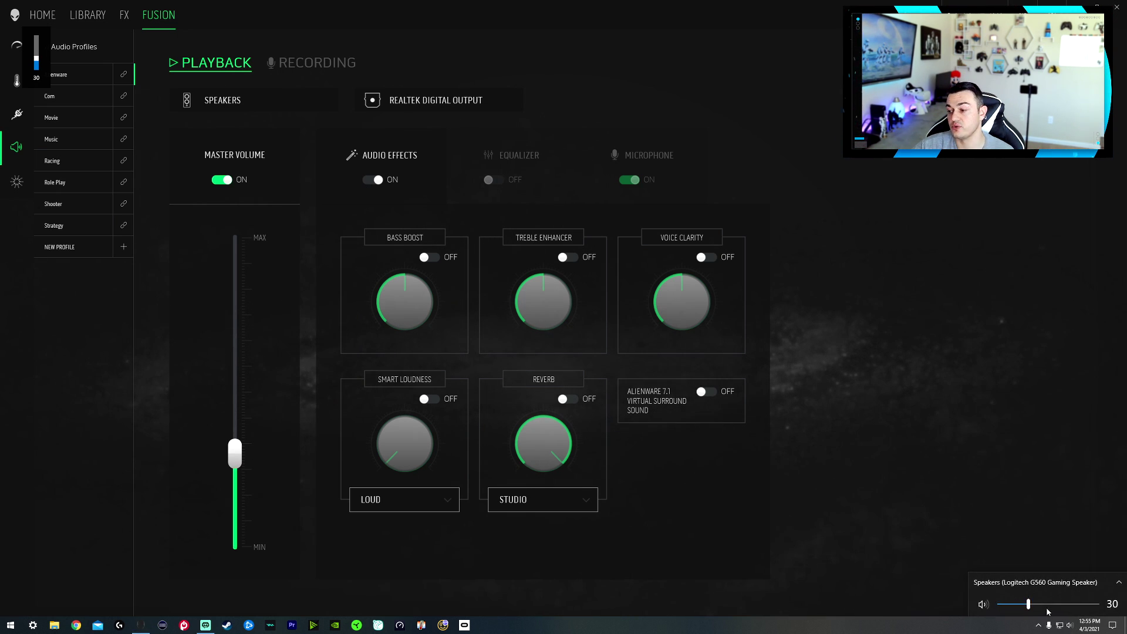
pyautogui.moveTo(1028, 605)
pyautogui.mouseDown()
pyautogui.moveTo(1057, 605)
pyautogui.moveTo(1014, 606)
pyautogui.mouseUp()
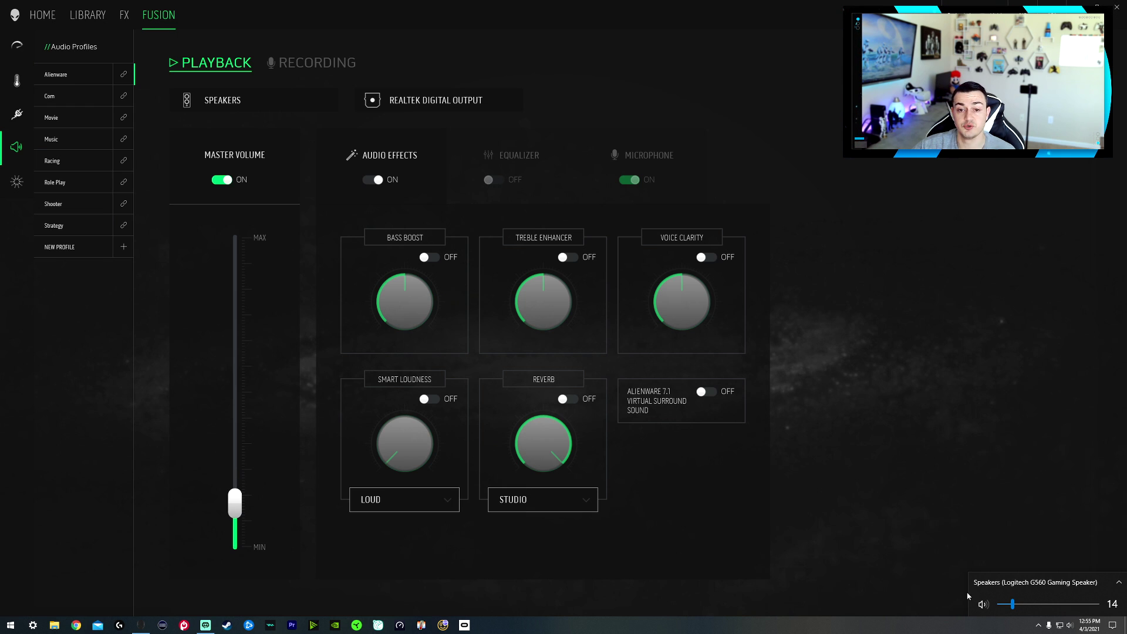
pyautogui.moveTo(237, 508)
pyautogui.mouseDown()
pyautogui.moveTo(213, 435)
pyautogui.moveTo(234, 510)
pyautogui.mouseUp()
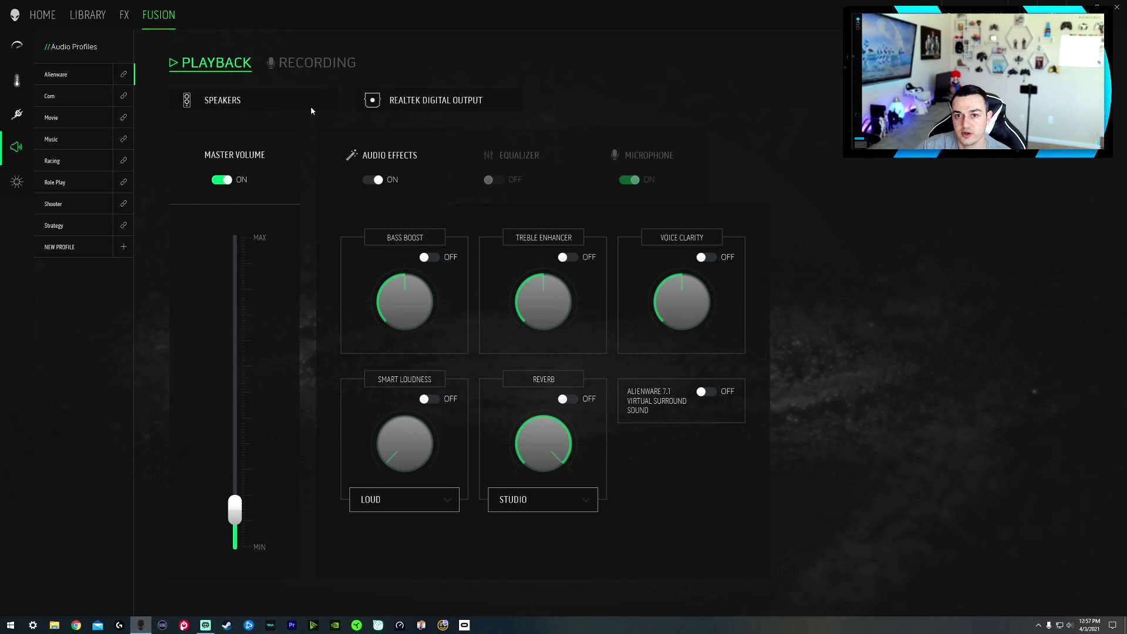
# - Choose the speakers as the playback output to examine, and open the Audio Recon profiles
pyautogui.click(258, 104)
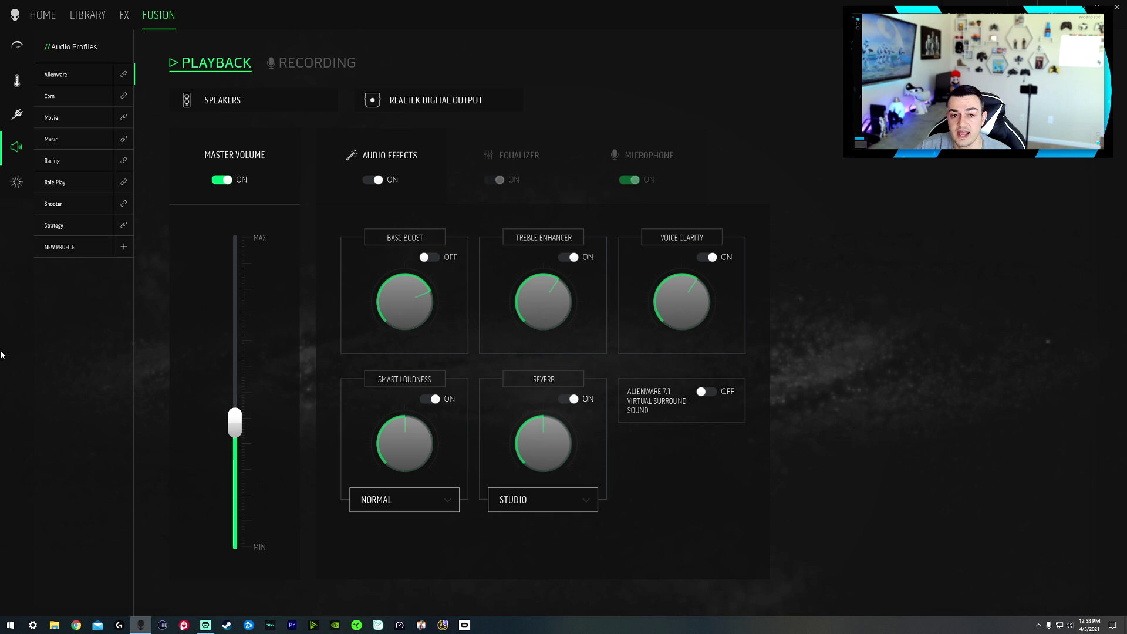
pyautogui.click(16, 183)
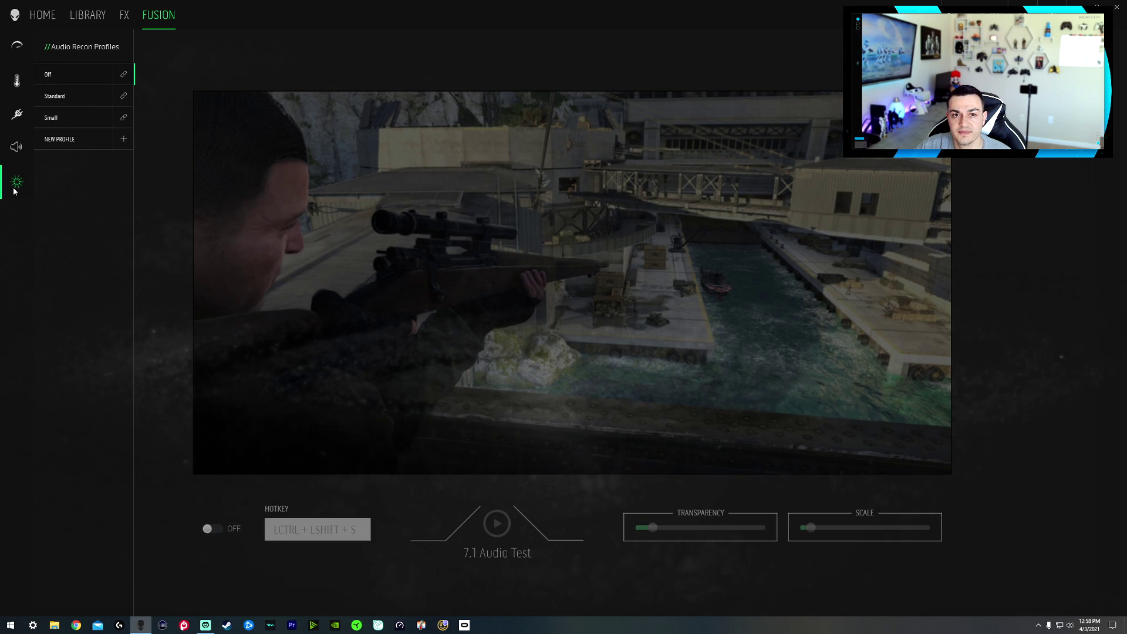